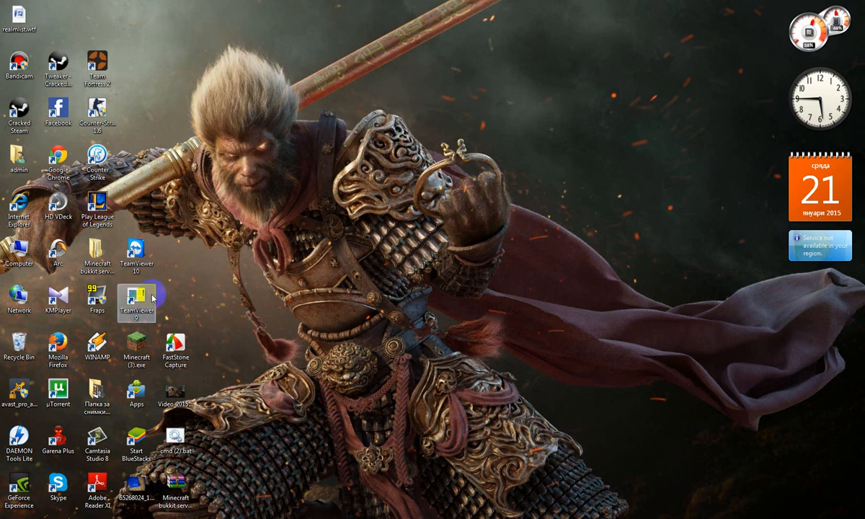
Close the Google Chrome window that is still running
right_click(85, 517)
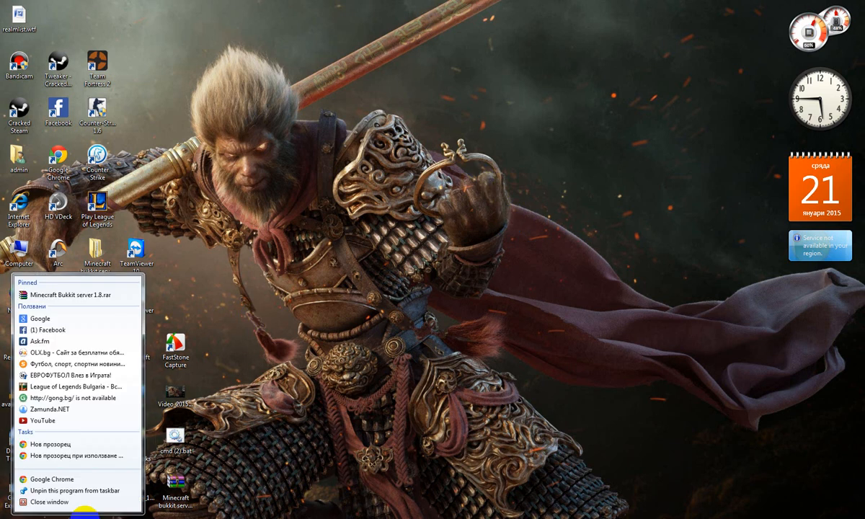
click(85, 502)
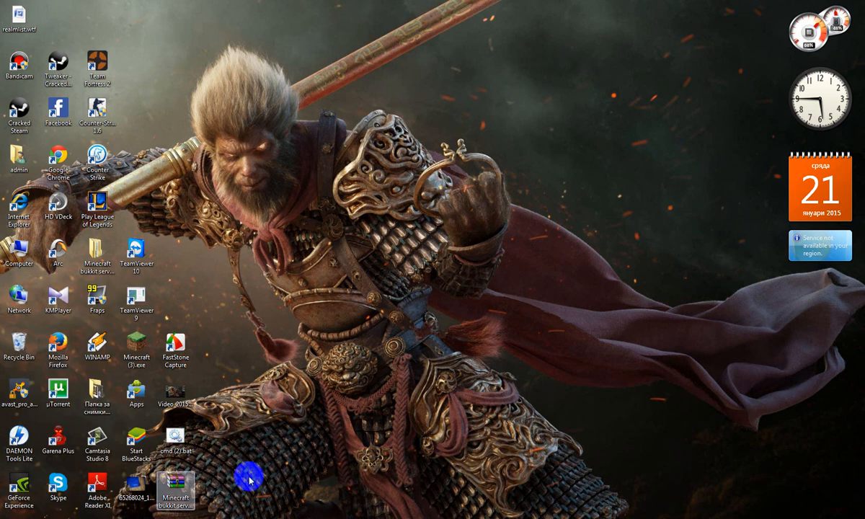
drag(393, 75, 515, 195)
drag(348, 70, 577, 225)
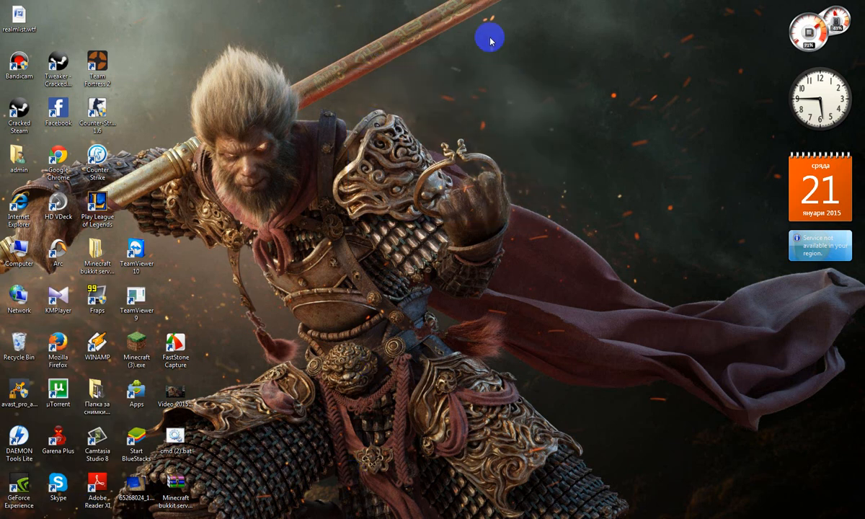
drag(336, 92, 209, 177)
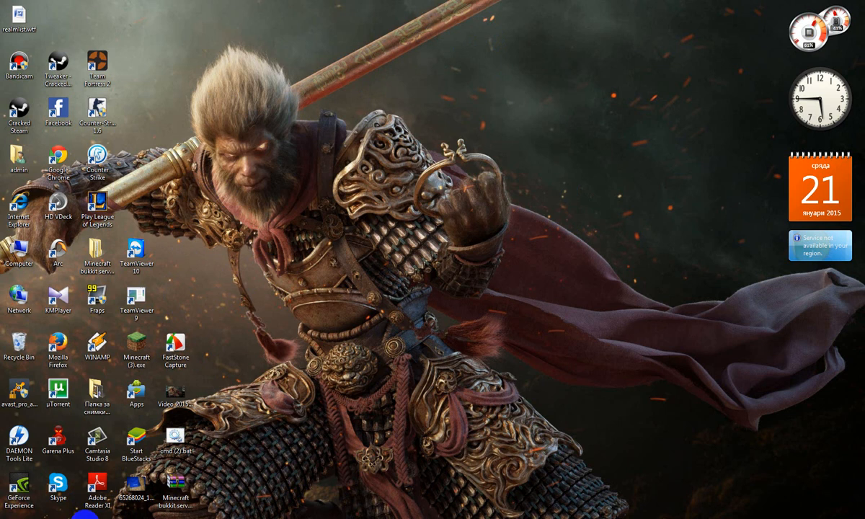
Start Google Chrome, maximize its window and go to craftbukkit.org
click(81, 518)
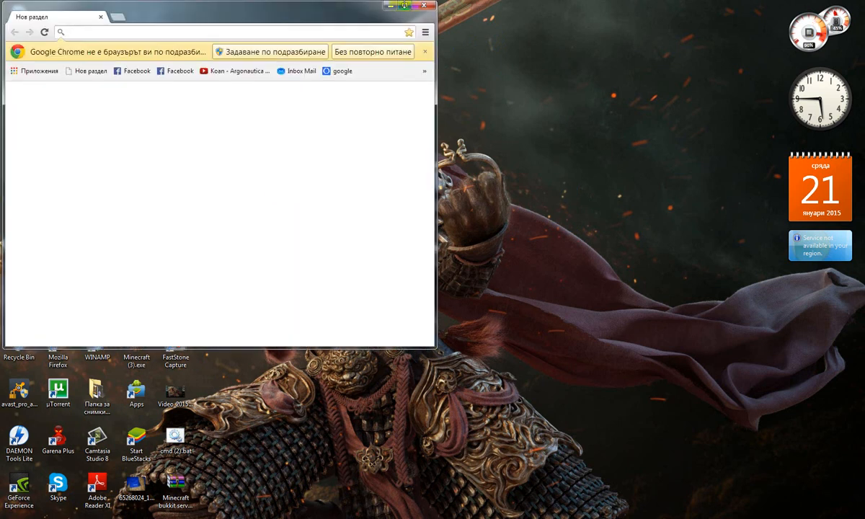
click(404, 5)
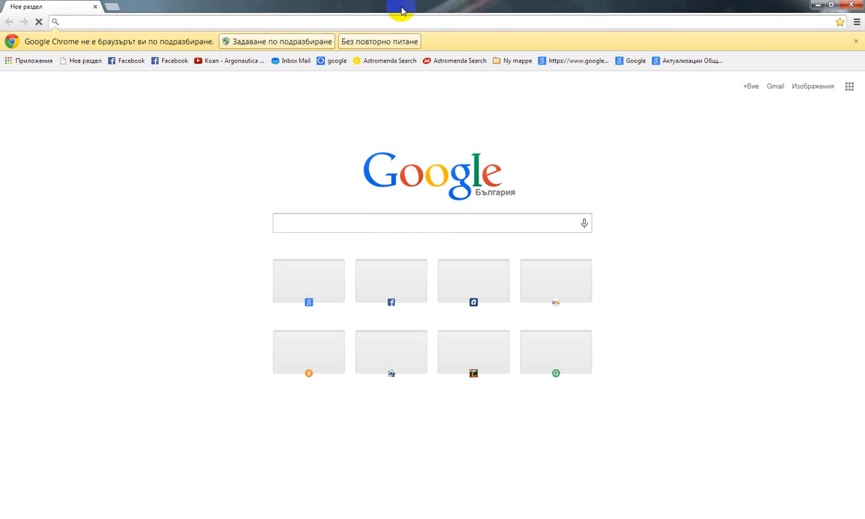
click(294, 225)
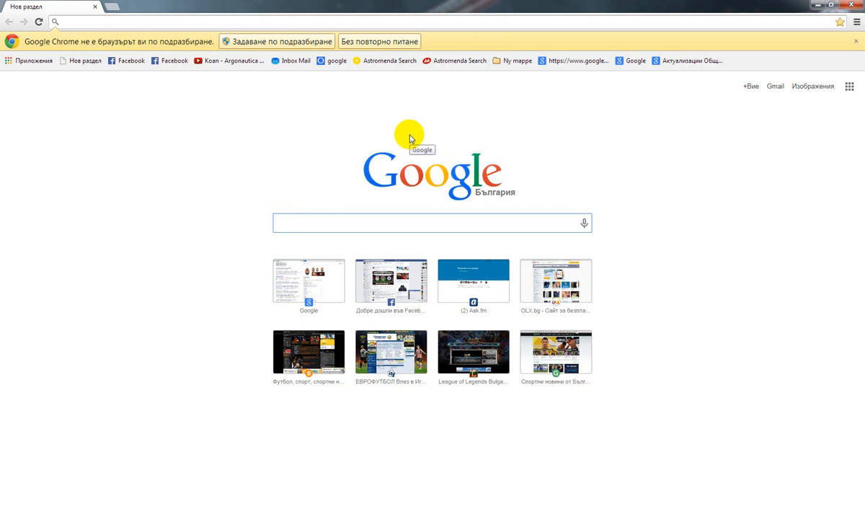
text(craftbuk)
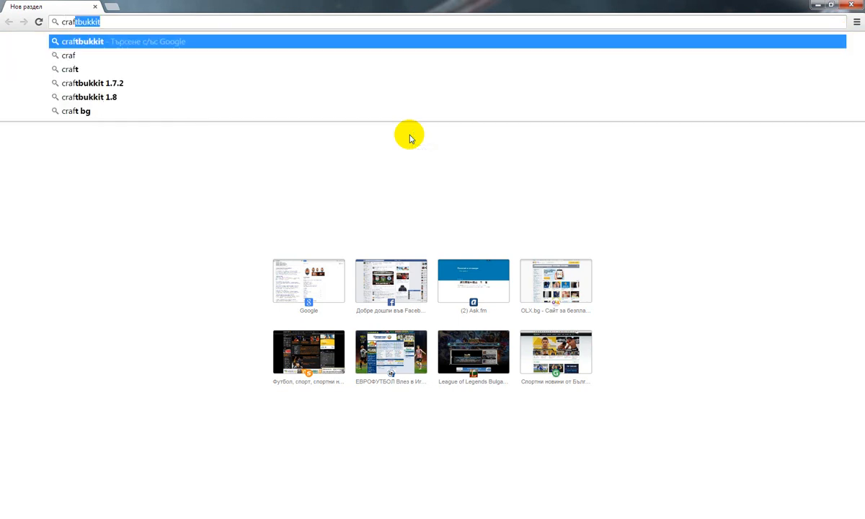
text(kit.org)
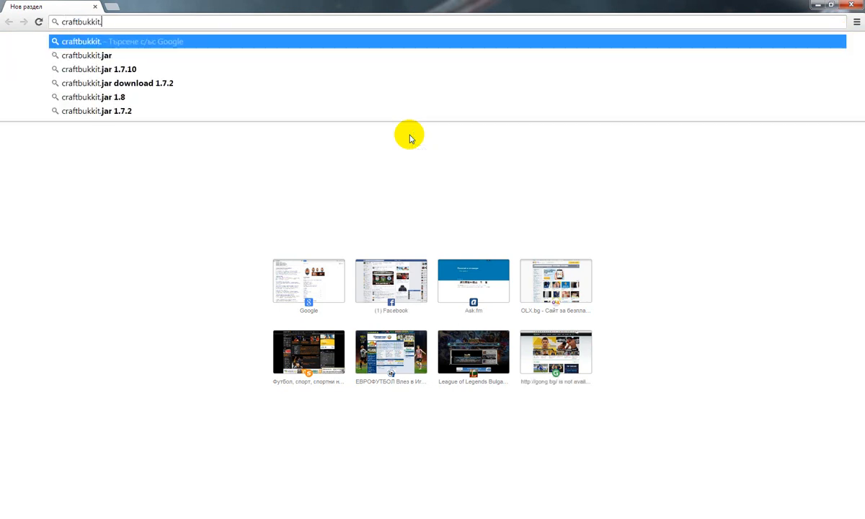
key(Return)
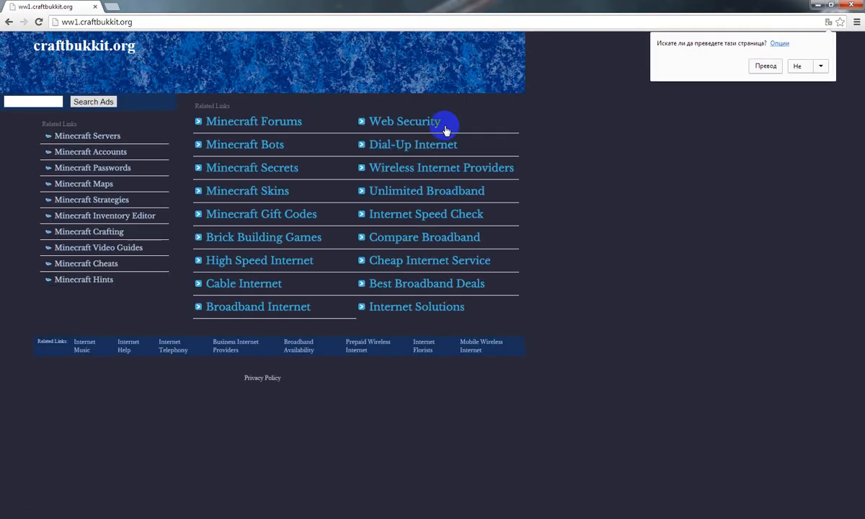
Search google.bg for craftbukkit 1.7.5 and open the Bukkit 1.7.5-R0.1 download page from the results
click(682, 139)
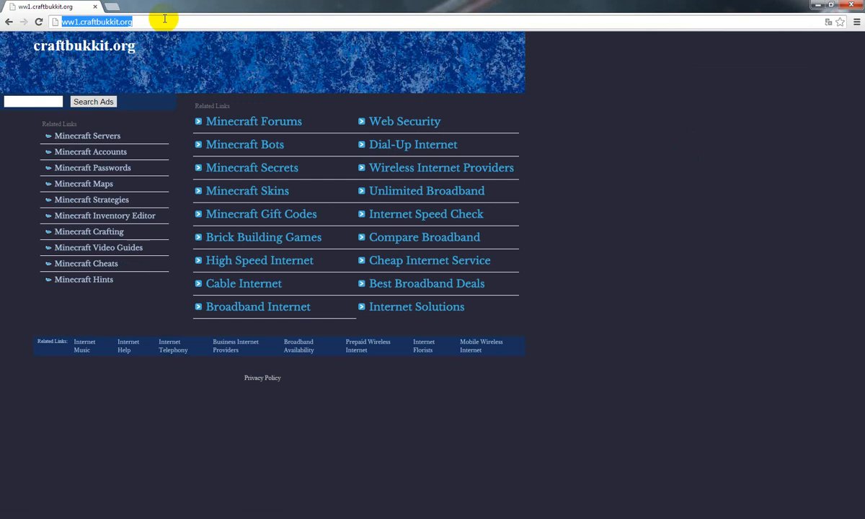
text(google.bg)
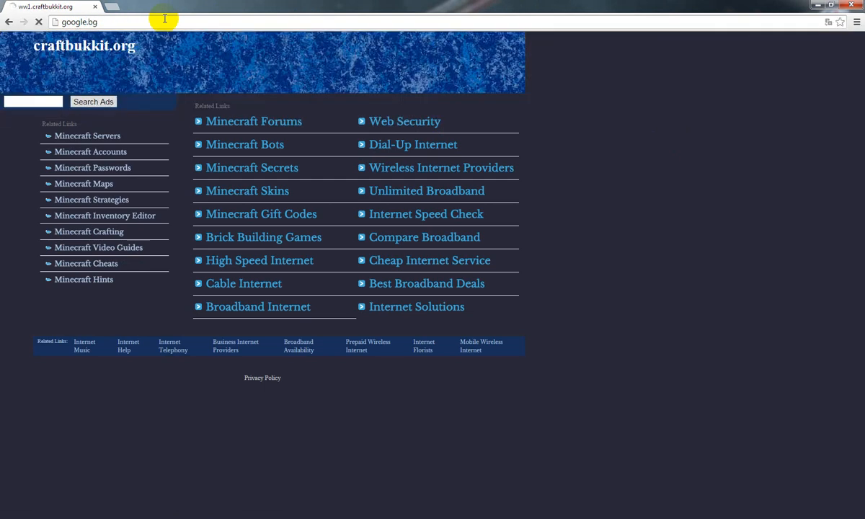
text(cra)
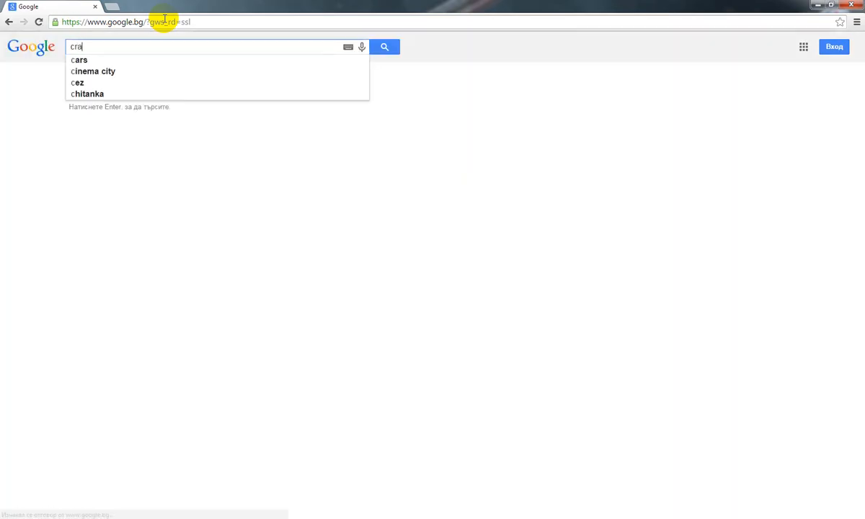
text(ftbukkit )
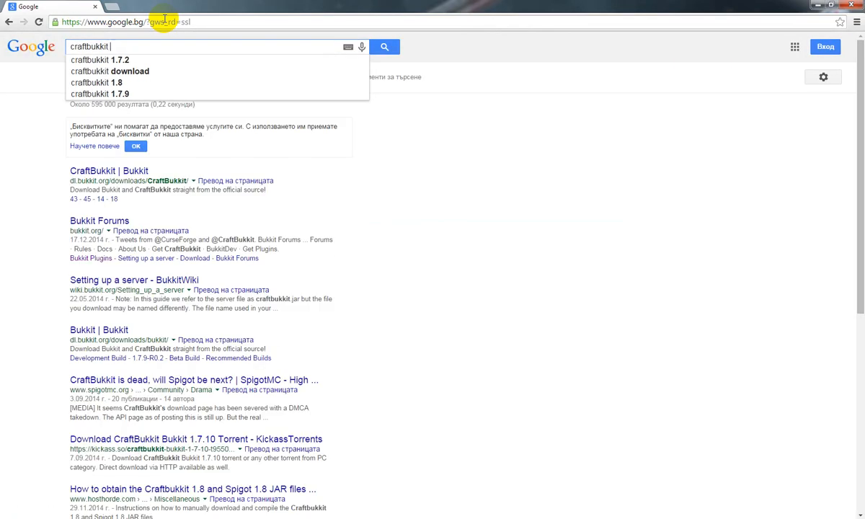
text(1.7.5)
key(Return)
click(172, 235)
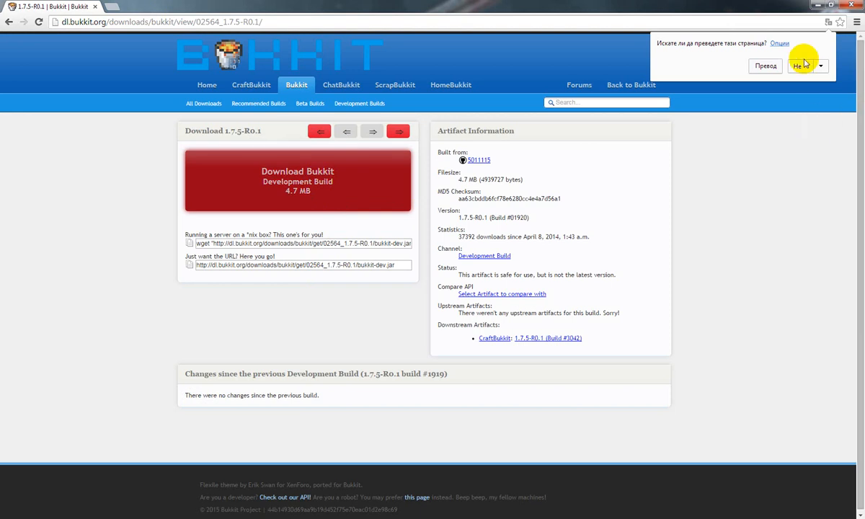
Return from the download page to Google, clear the search query and minimize the browser
click(799, 65)
click(9, 21)
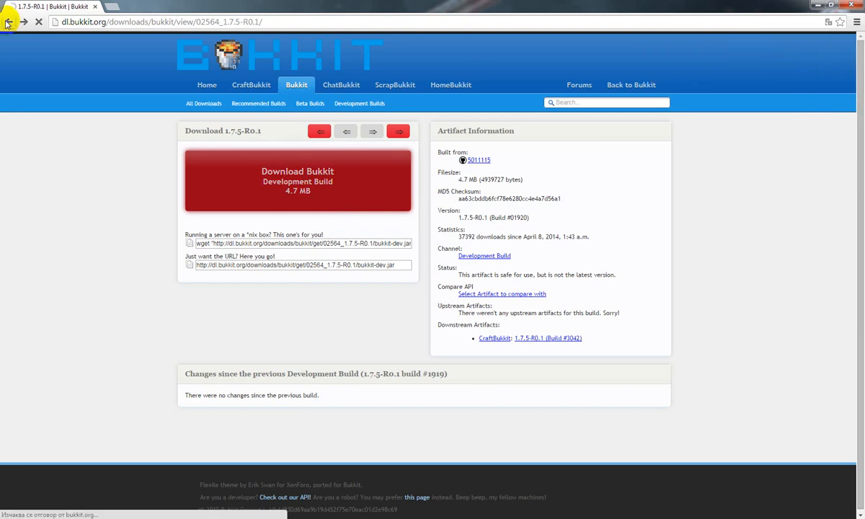
key(ctrl+a)
key(BackSpace)
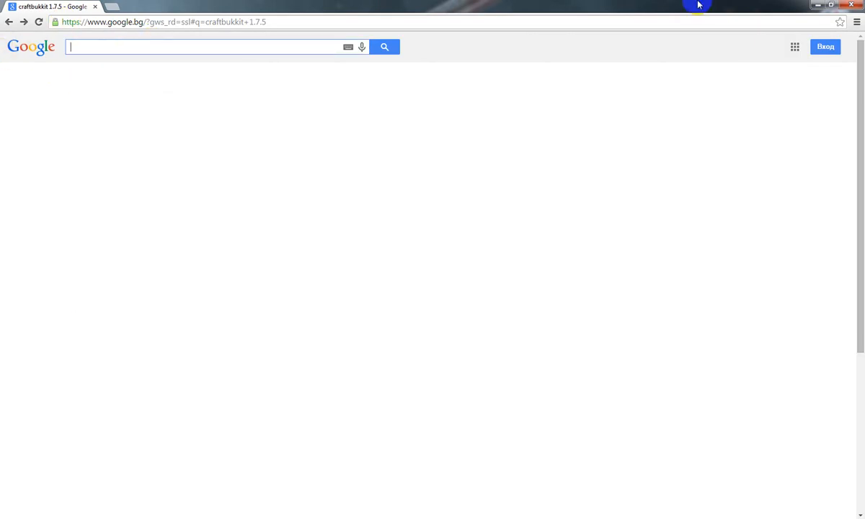
click(819, 5)
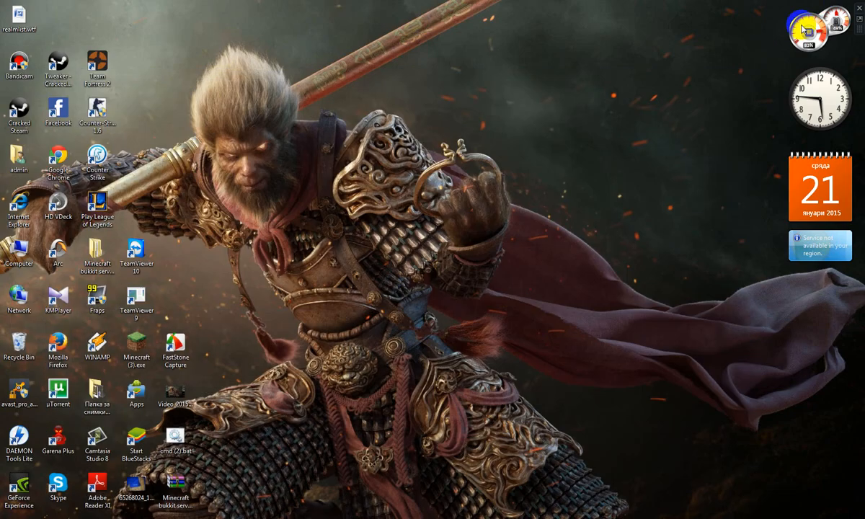
Create a new folder on the desktop and name it Test Servet
right_click(198, 312)
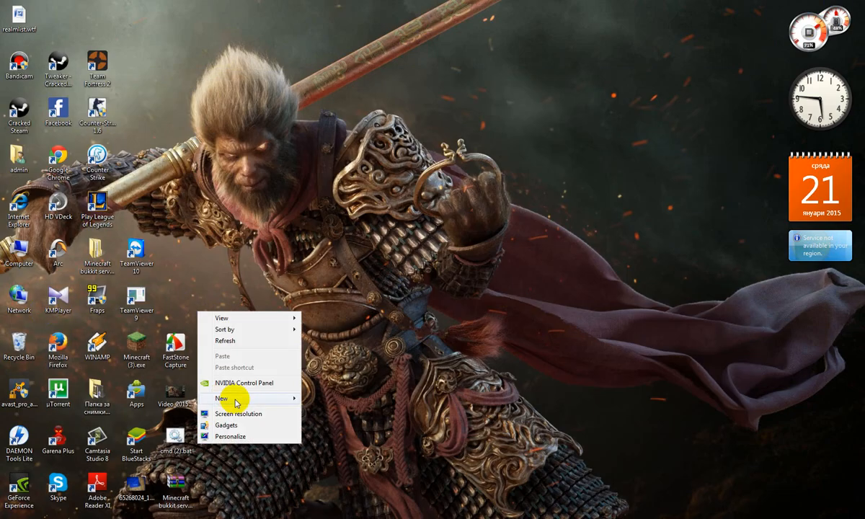
mouse_move(219, 397)
click(322, 248)
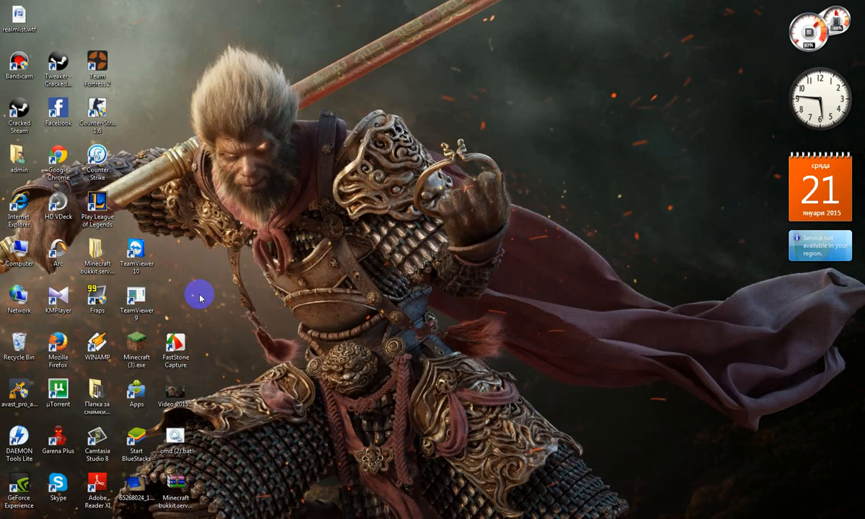
drag(224, 346, 174, 307)
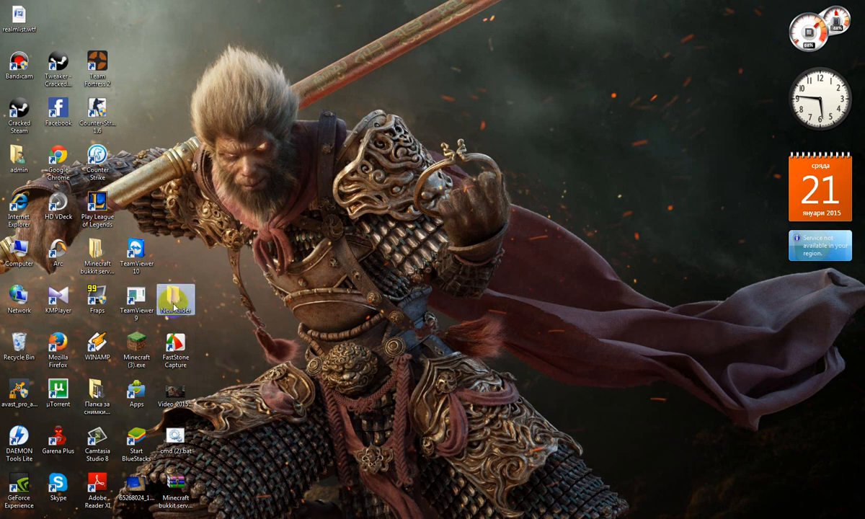
right_click(172, 300)
click(223, 281)
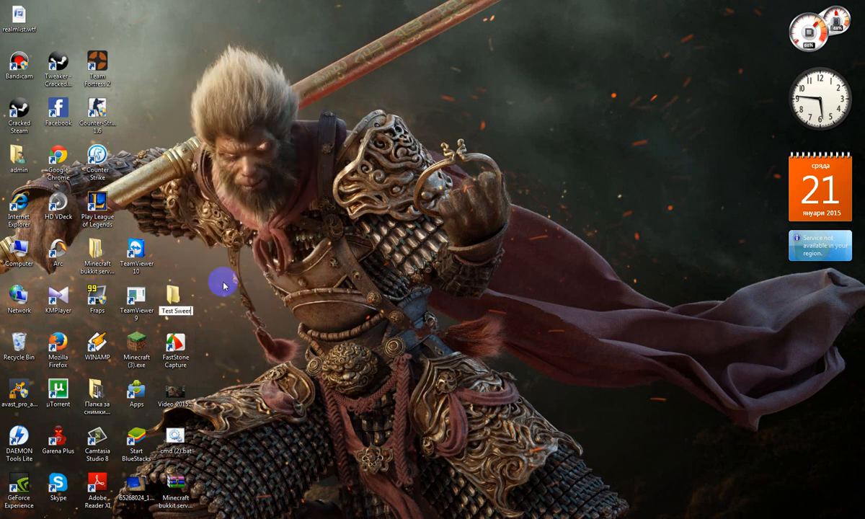
text(Test Servet)
key(Return)
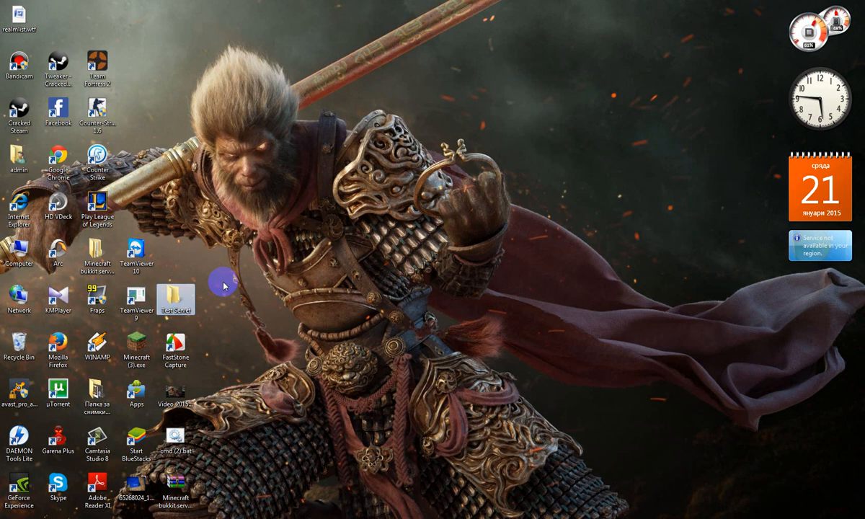
Rename the new desktop folder as Test Server and open it
right_click(181, 291)
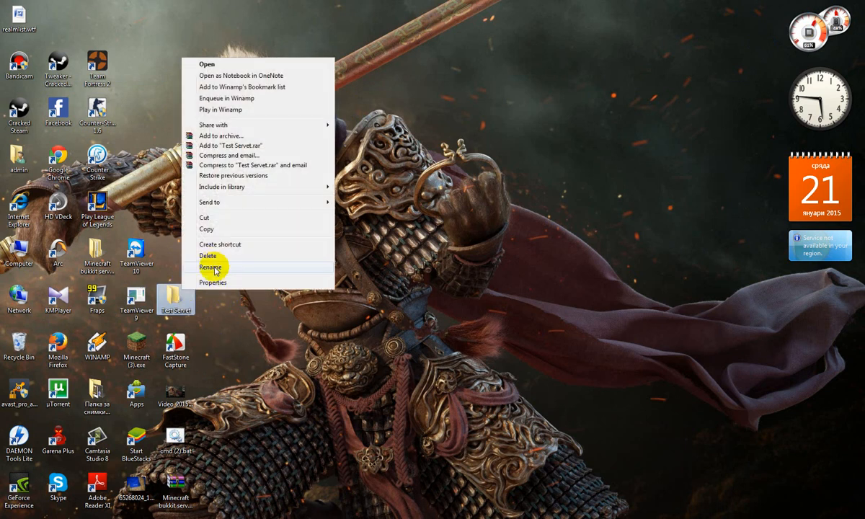
click(211, 266)
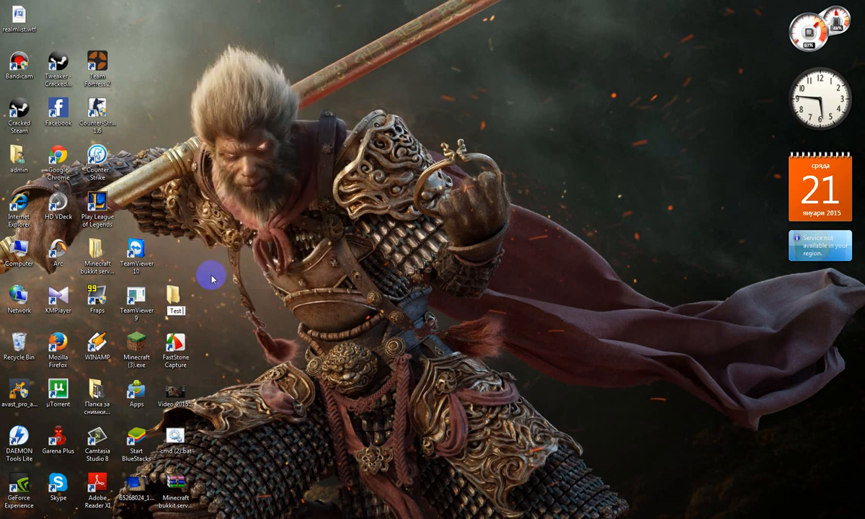
text(rver)
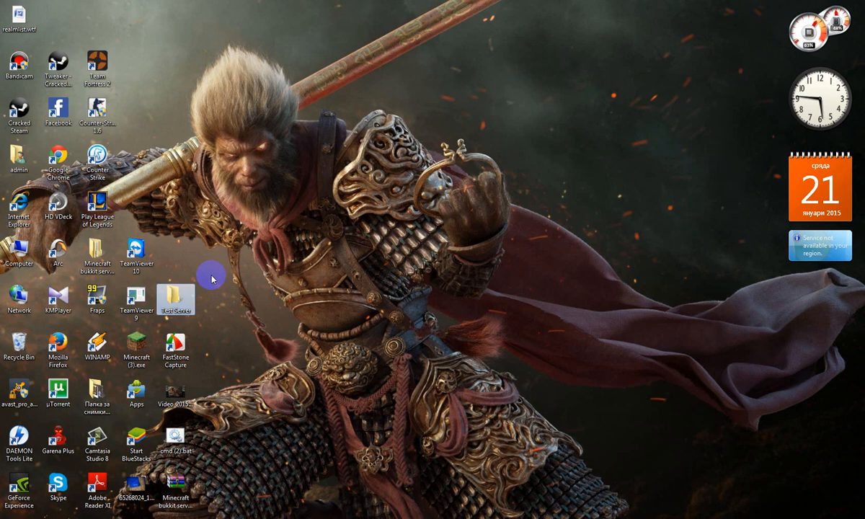
click(320, 143)
double_click(173, 294)
Search the computer's programs and files for craft, and clear the search
key(super)
text(craft)
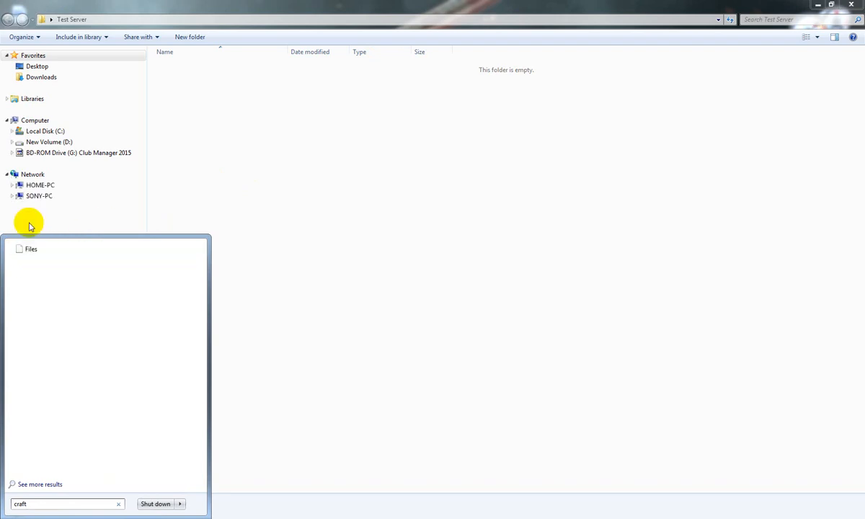
key(Escape)
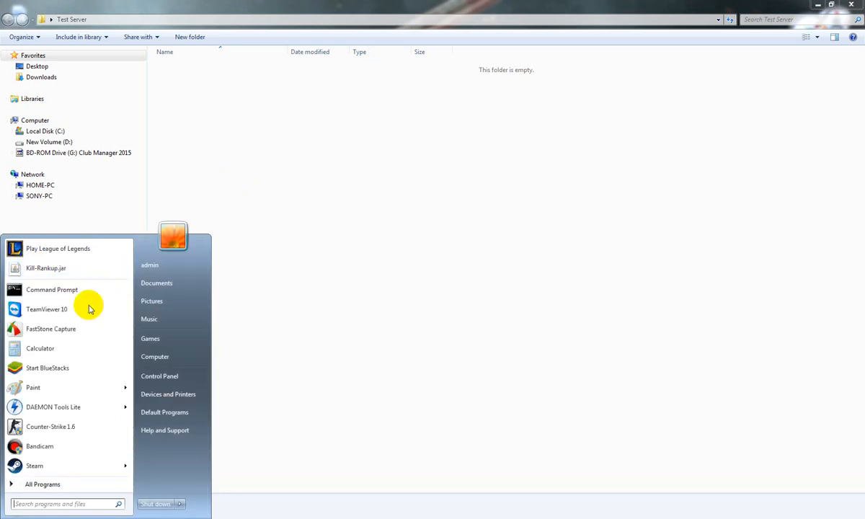
Look through the full list of installed programs, including the contents of the Accessories folder, and close the list
click(68, 493)
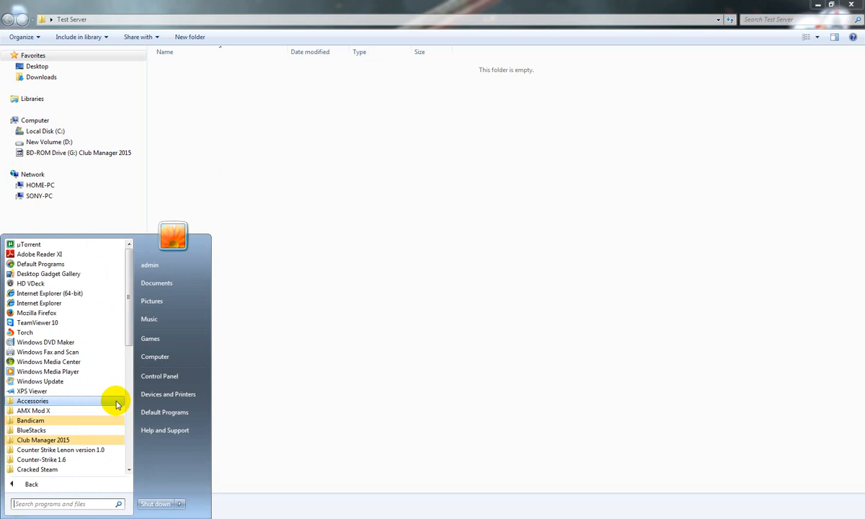
scroll(116, 454, down, 10)
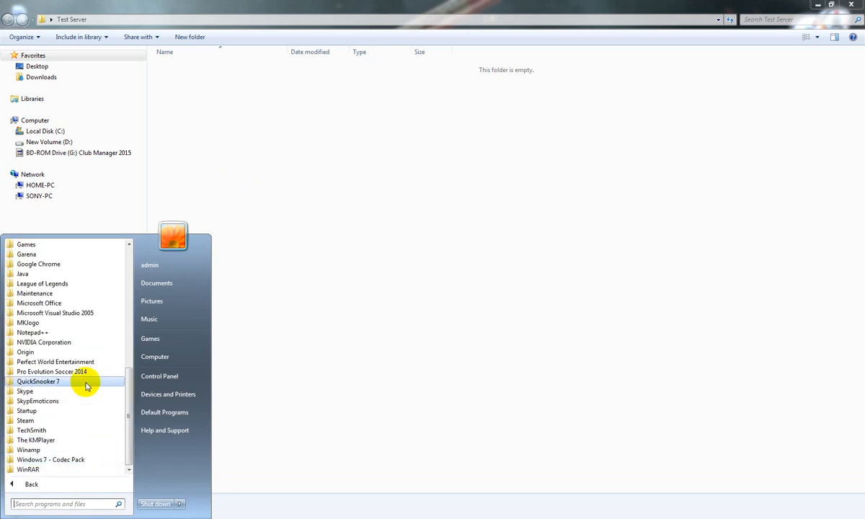
scroll(70, 376, up, 2)
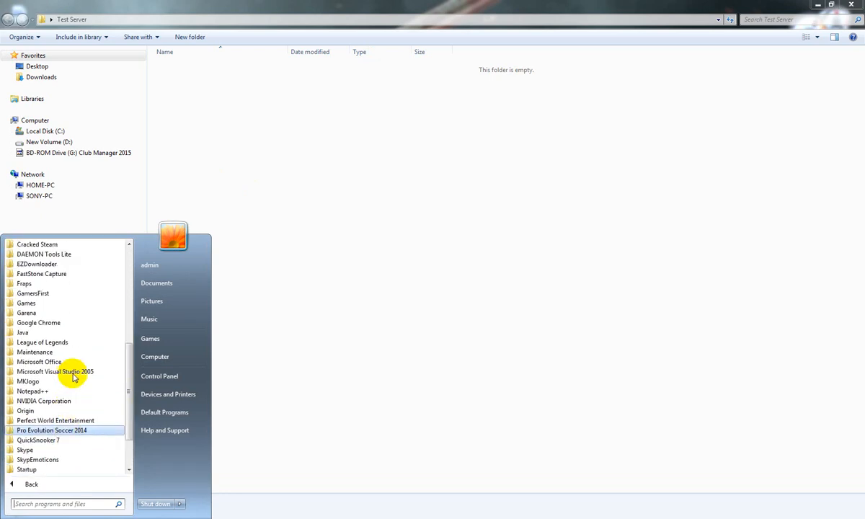
scroll(85, 337, up, 4)
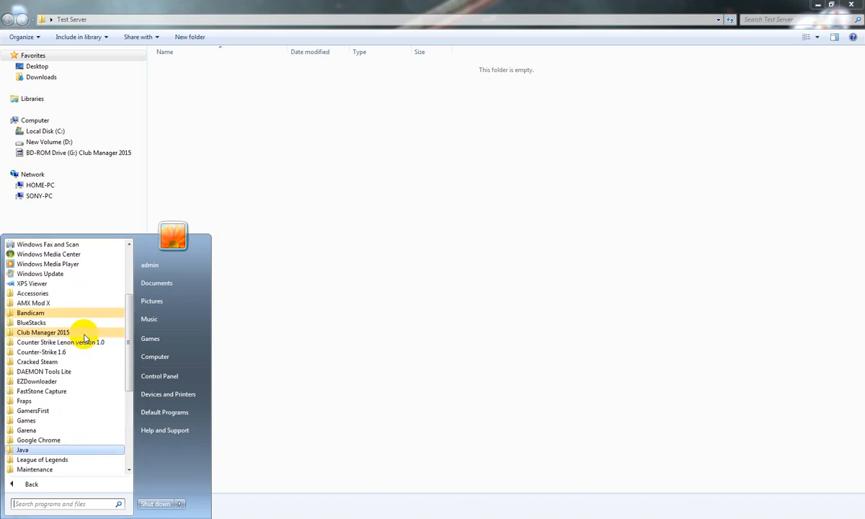
scroll(85, 337, up, 1)
click(76, 322)
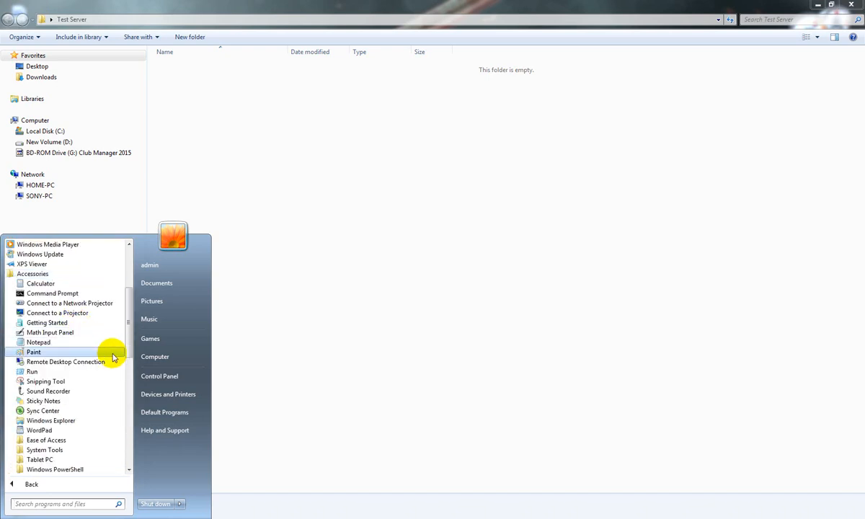
scroll(114, 364, down, 12)
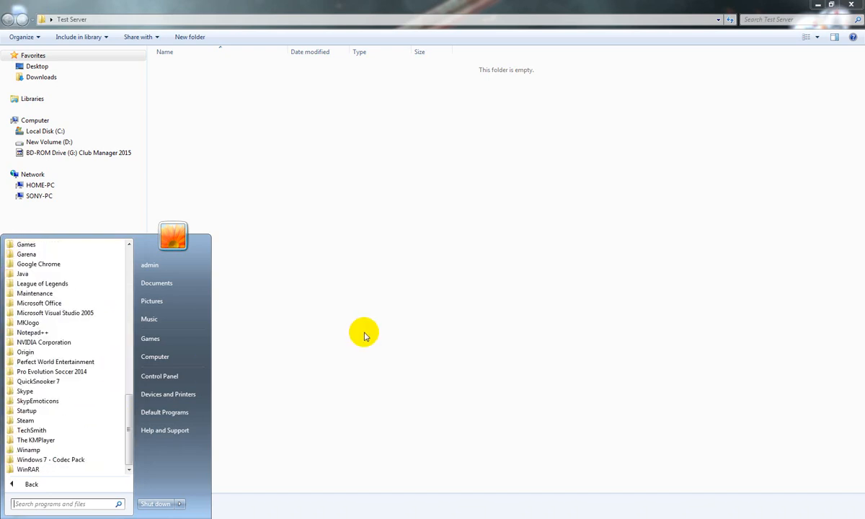
click(364, 335)
Open the Downloads folder in the file window
click(62, 78)
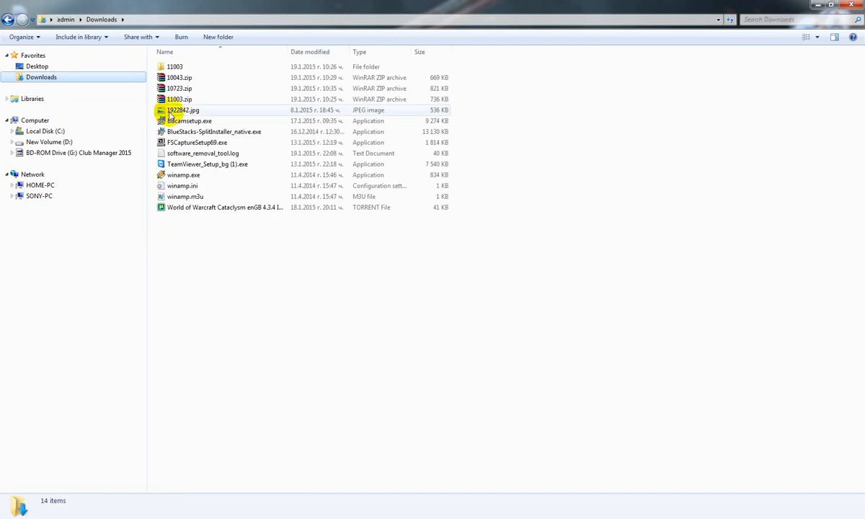
Close the Downloads window, and open the Minecraft Bukkit server 1.8 folder inside the desktop's Minecraft bukkit server folder to find craftbukkit.jar
drag(254, 273, 255, 84)
drag(296, 281, 655, 32)
click(851, 4)
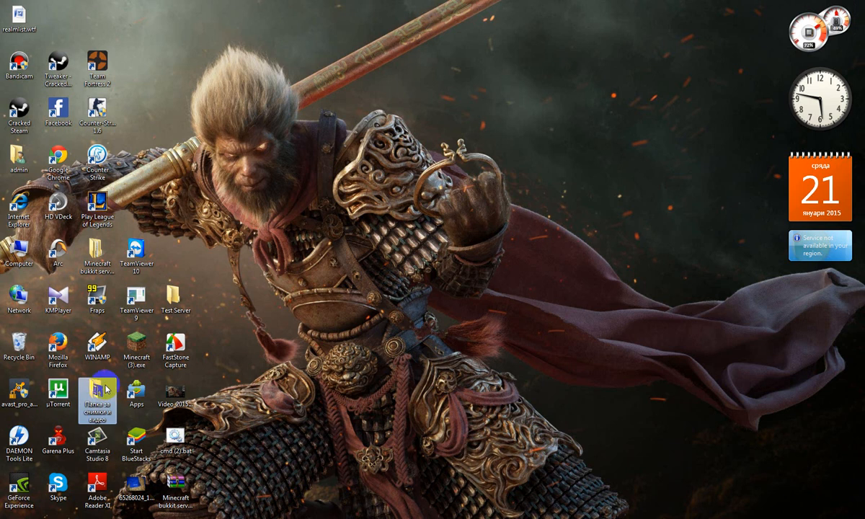
click(110, 258)
double_click(110, 258)
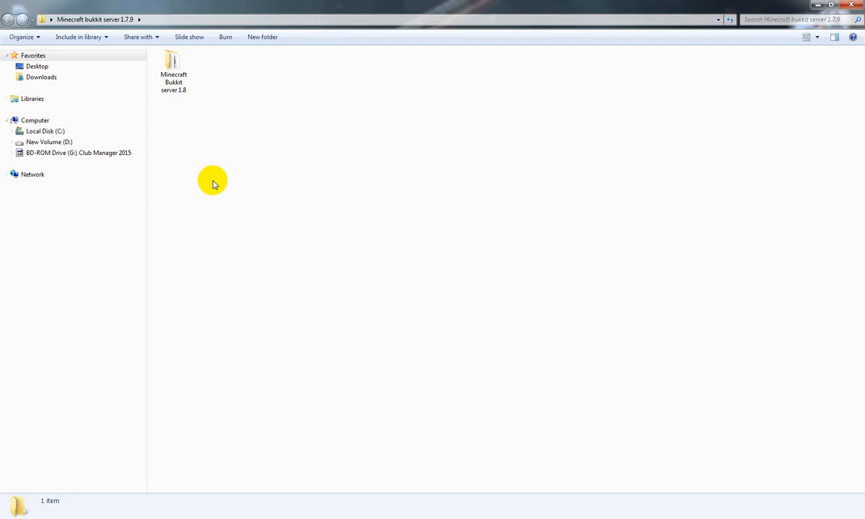
double_click(170, 62)
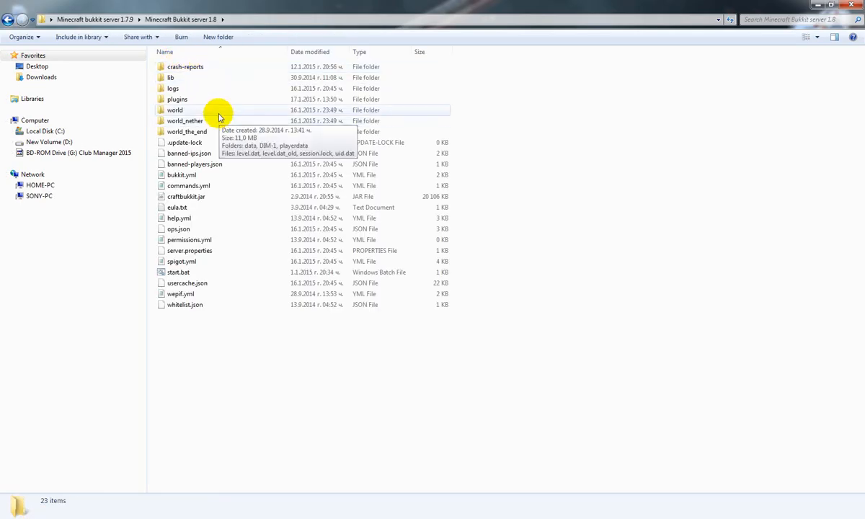
click(200, 198)
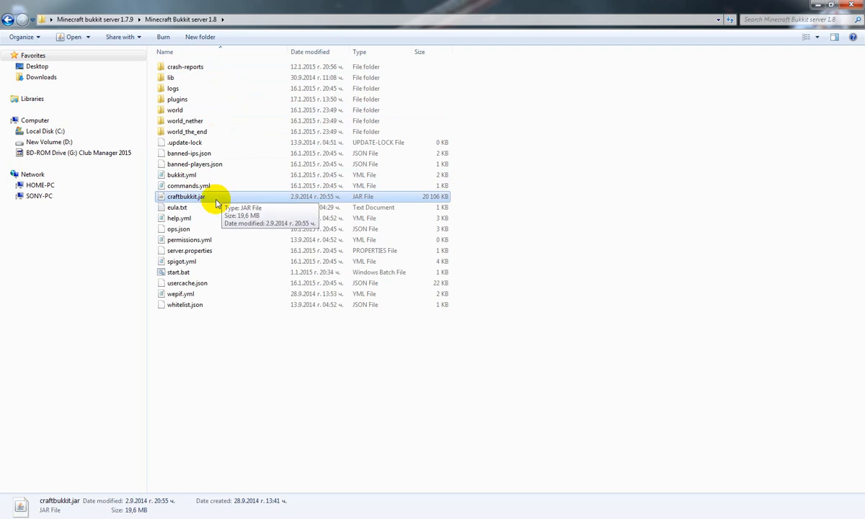
Shrink the Minecraft Bukkit server 1.8 window, and open the desktop's Test Server folder in a smaller window beneath it
mouse_move(205, 201)
mouse_down()
mouse_move(407, 432)
mouse_move(326, 516)
mouse_move(205, 170)
mouse_move(206, 199)
mouse_up()
click(831, 5)
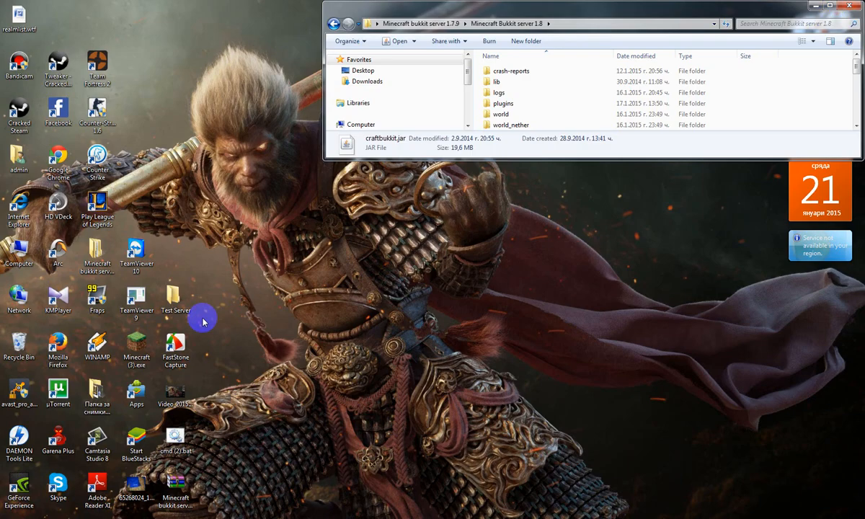
double_click(172, 292)
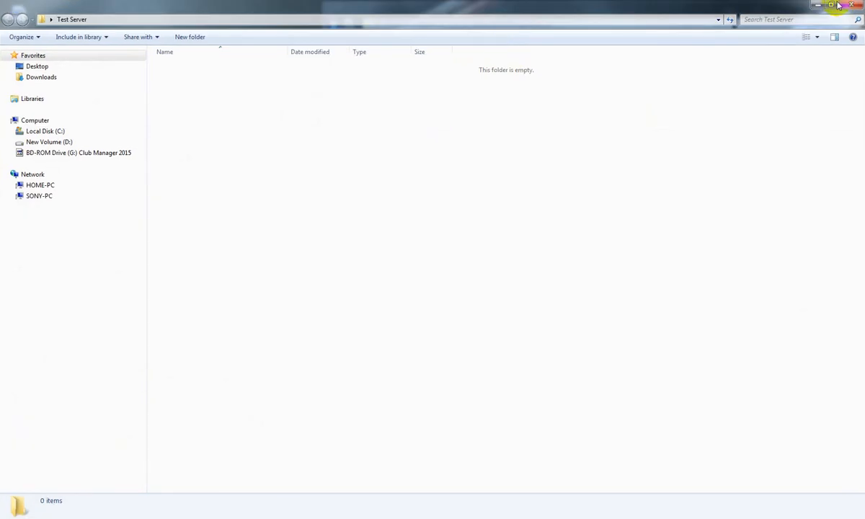
double_click(742, 6)
drag(358, 12, 584, 216)
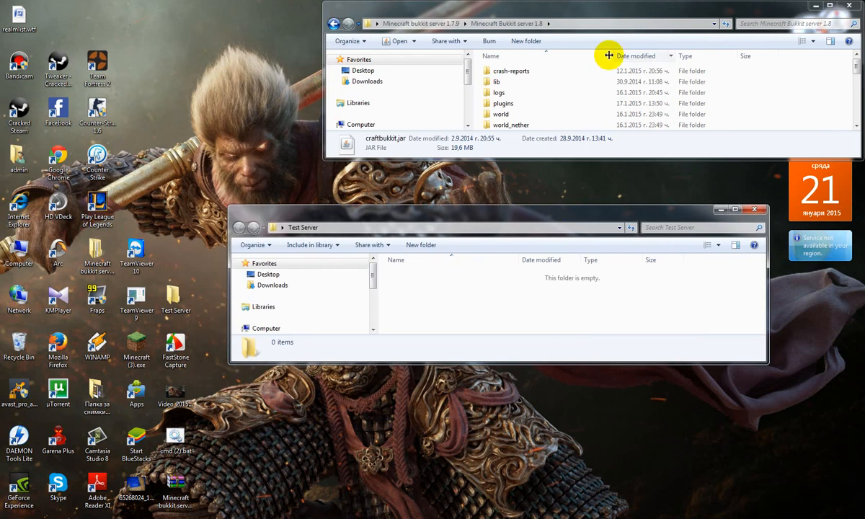
Copy craftbukkit.jar from the Minecraft Bukkit server 1.8 folder into Test Server, and close the source folder window
click(574, 106)
scroll(571, 107, down, 4)
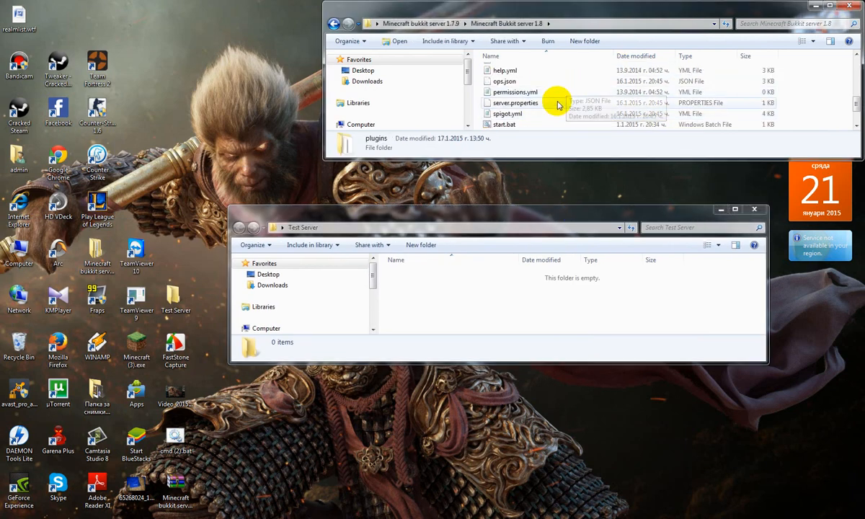
scroll(559, 104, down, 1)
scroll(562, 107, up, 2)
drag(508, 79, 484, 117)
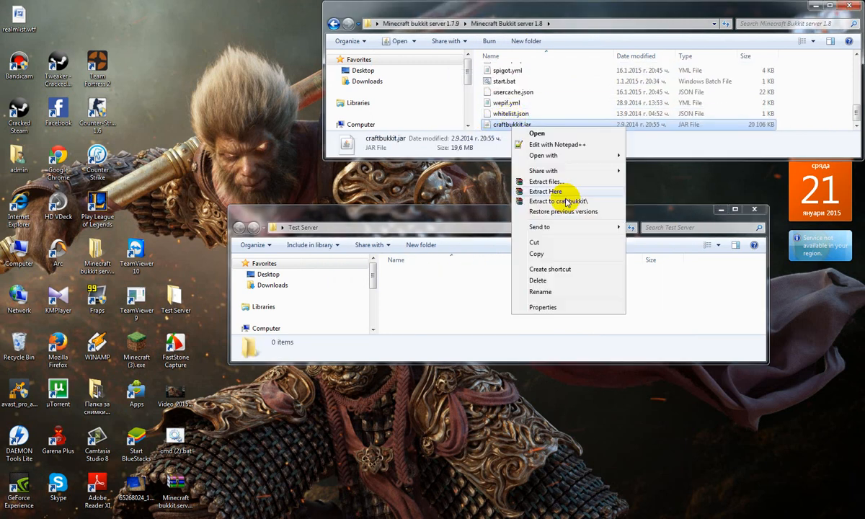
right_click(512, 127)
click(555, 253)
click(524, 291)
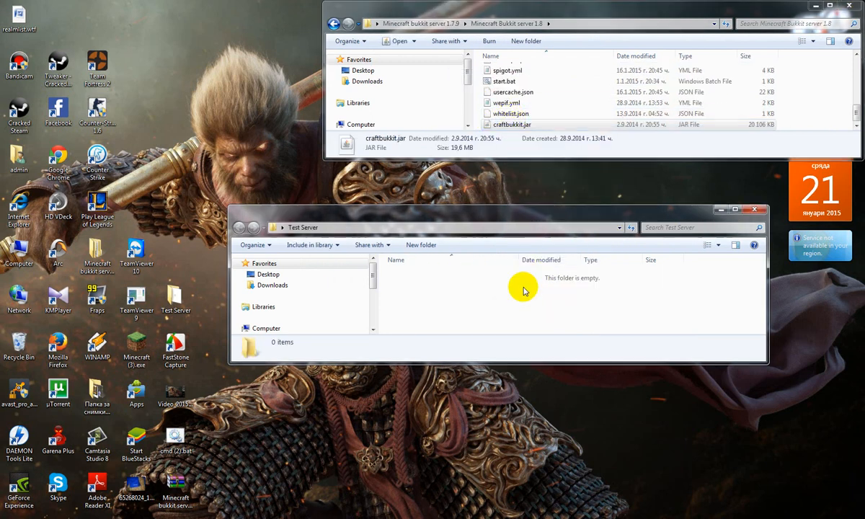
key(ctrl+v)
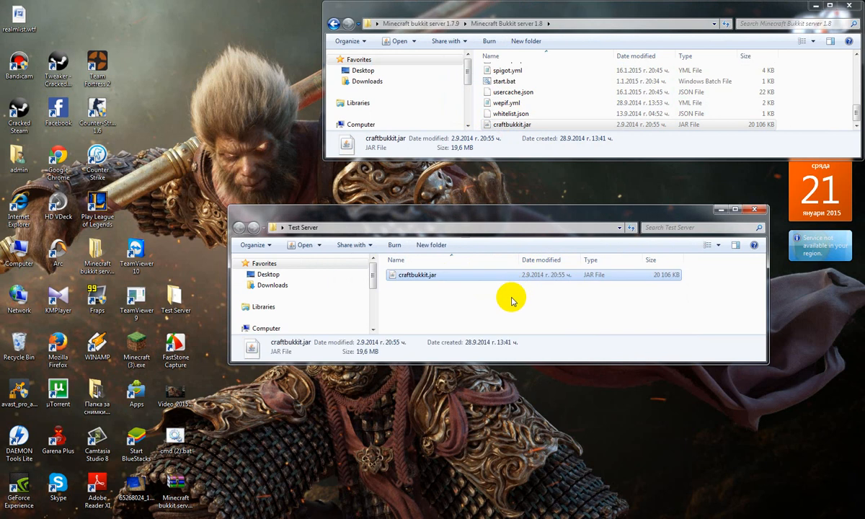
click(512, 300)
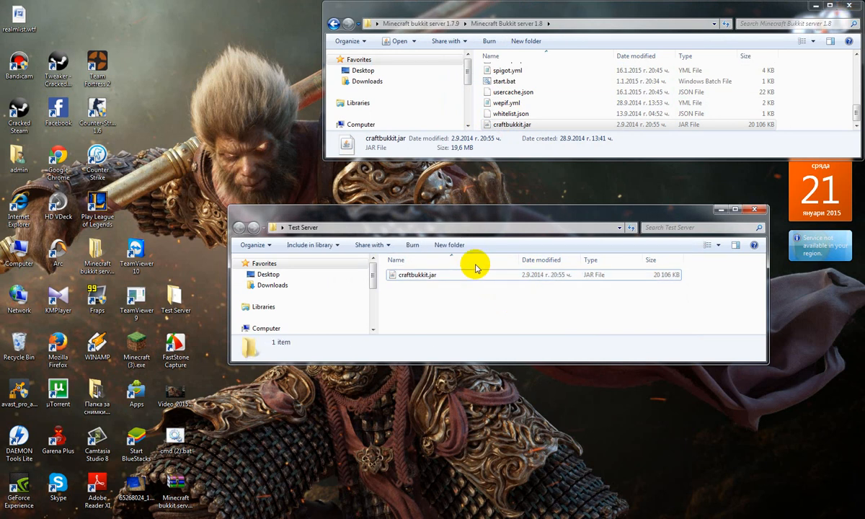
click(850, 6)
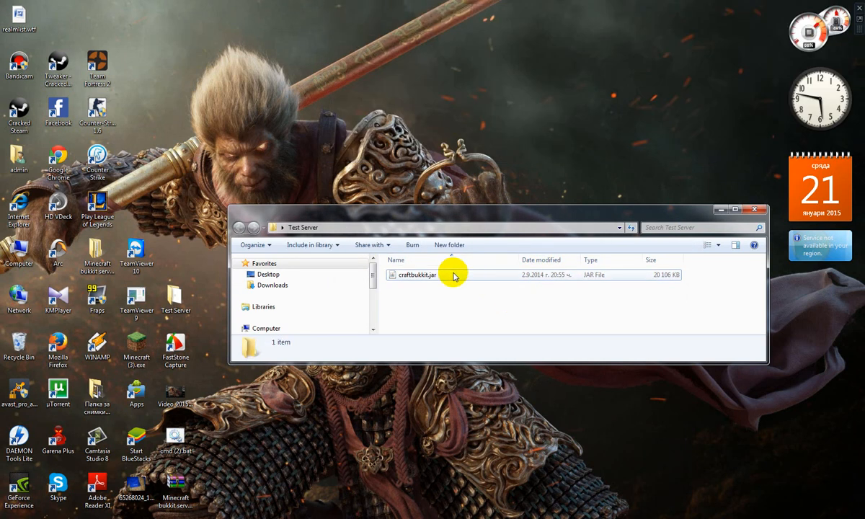
Maximize the Test Server window and retype the jar file's name as craftbukkit.jar
click(429, 275)
drag(455, 286, 390, 272)
click(440, 305)
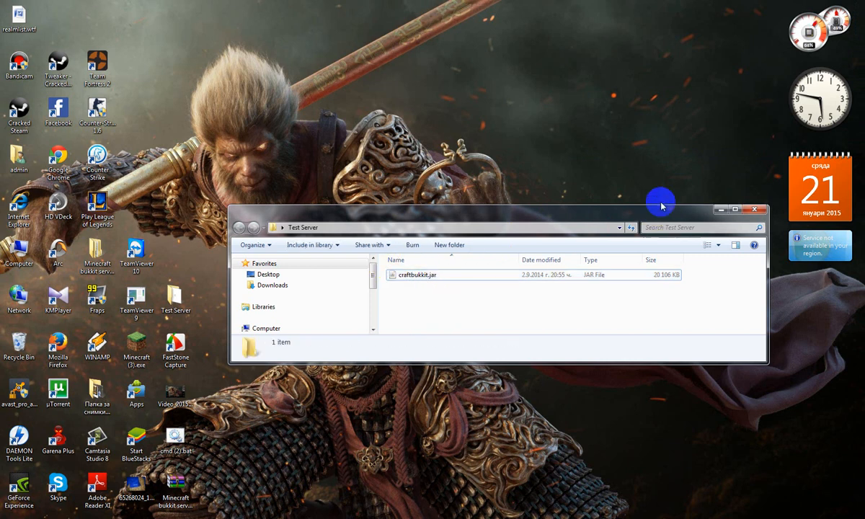
click(734, 211)
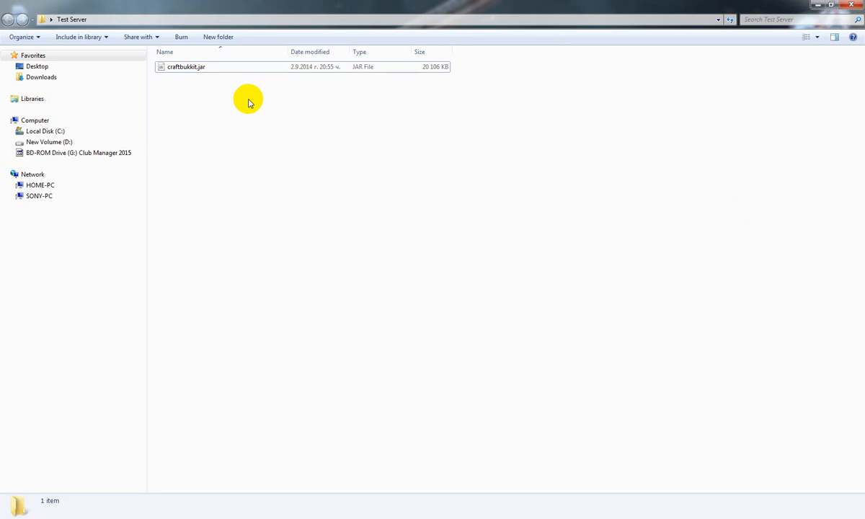
right_click(224, 69)
click(253, 234)
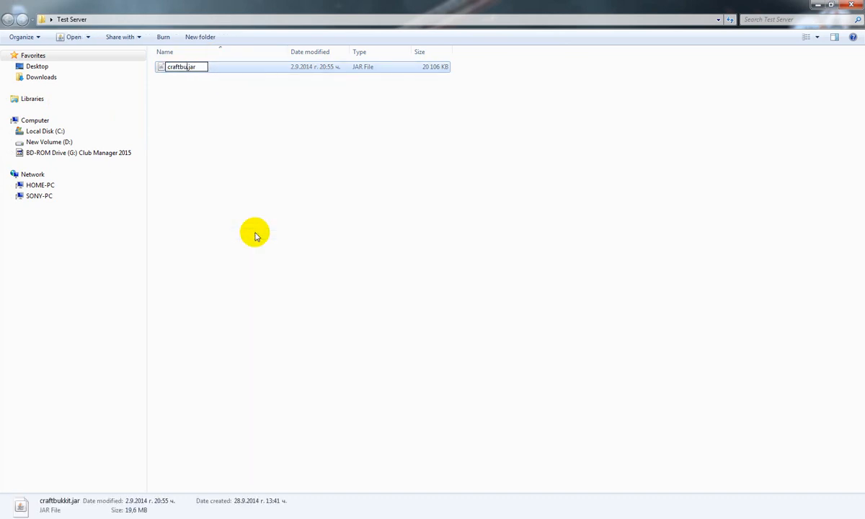
key(Return)
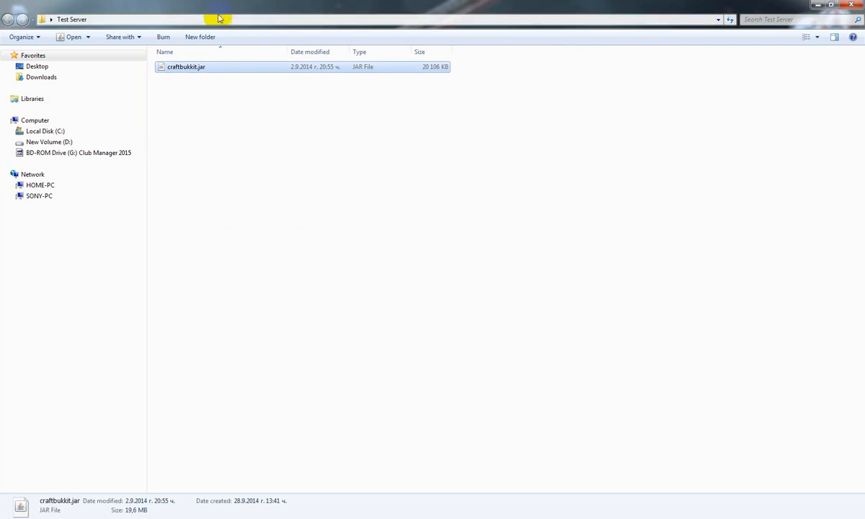
Create a new text document in the Test Server folder and open it in Notepad
right_click(307, 173)
mouse_move(388, 299)
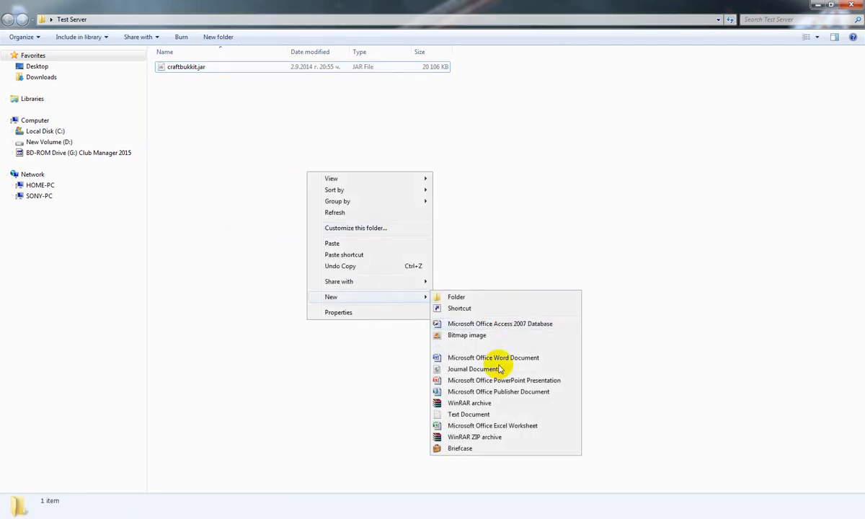
click(489, 415)
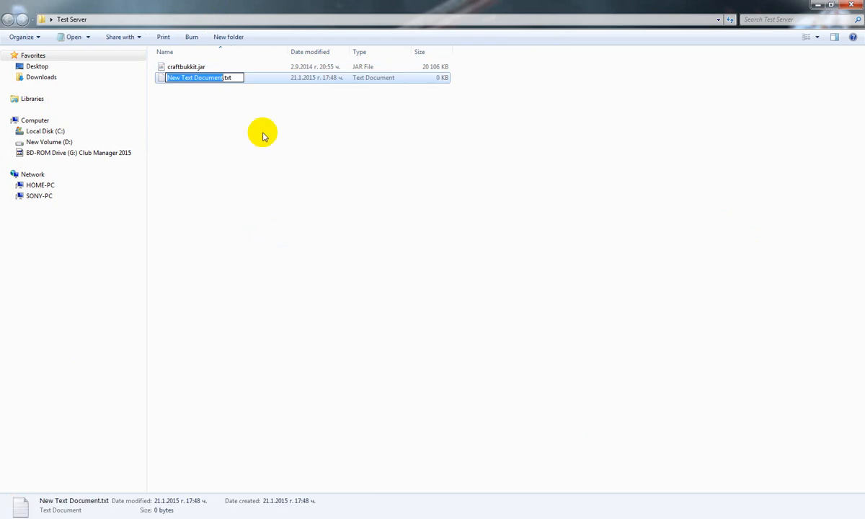
double_click(257, 82)
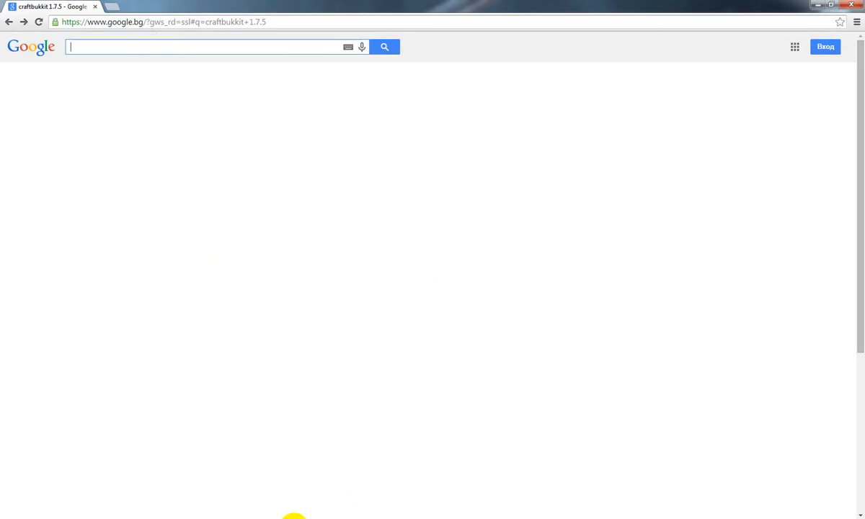
Reopen the Minecraft Bukkit server 1.8 folder from the desktop's Minecraft bukkit server folder
click(294, 518)
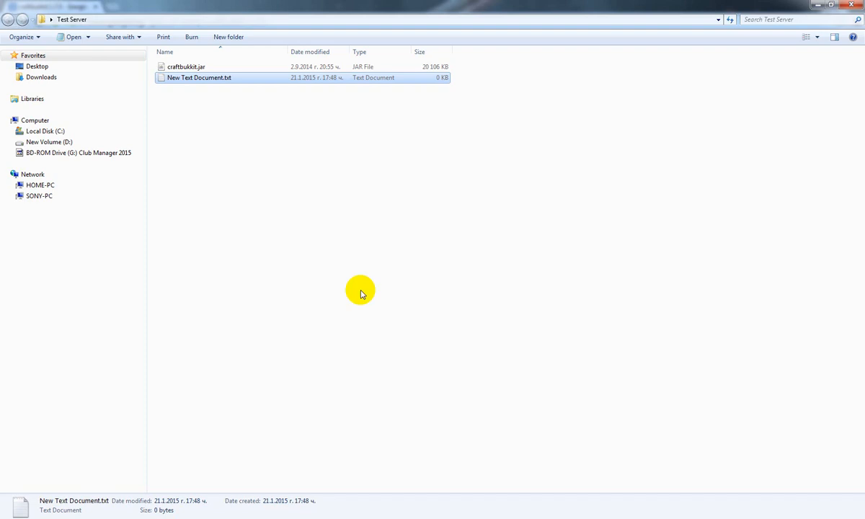
click(330, 518)
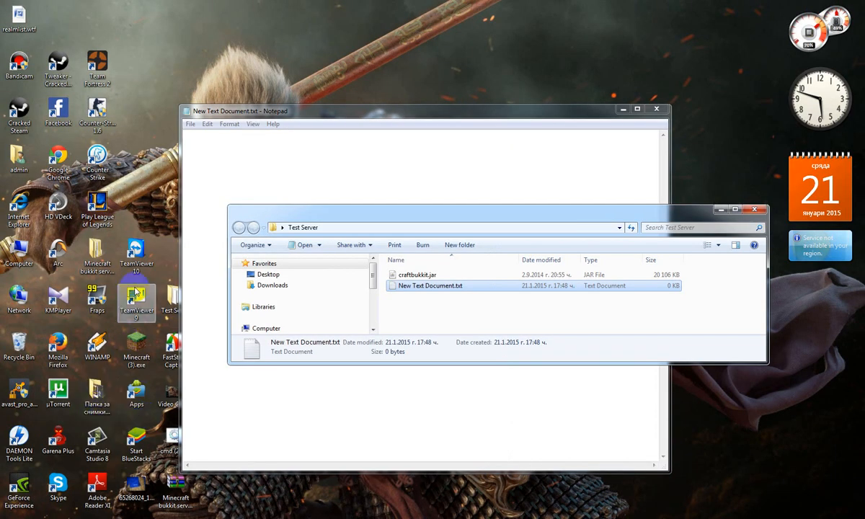
double_click(104, 260)
double_click(497, 76)
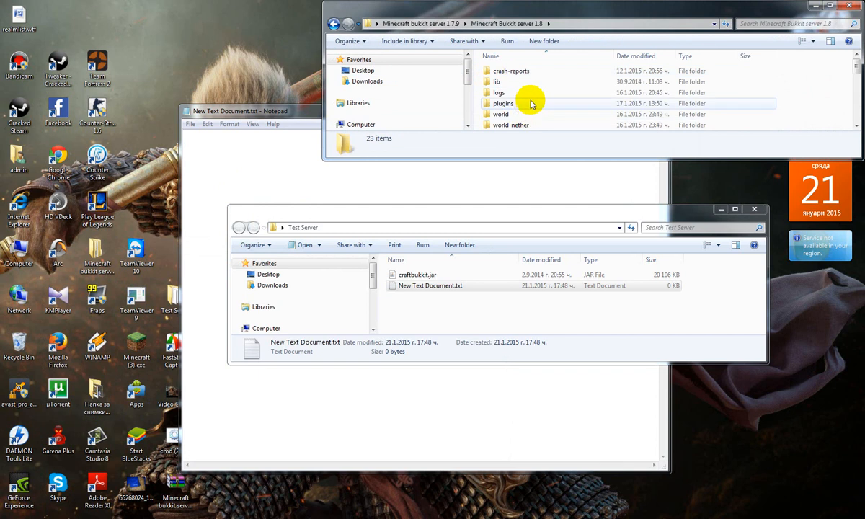
Open start.bat for editing, copy its entire script, and close the file and its folder window
scroll(533, 104, down, 4)
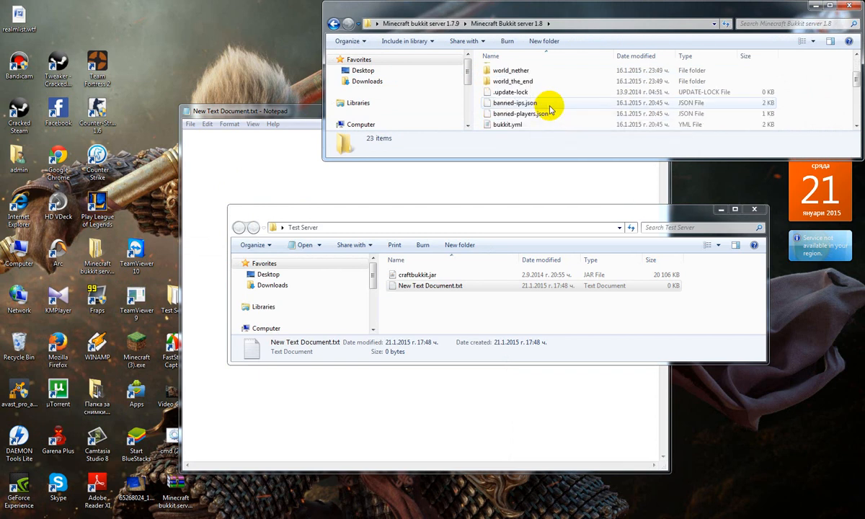
scroll(547, 107, down, 2)
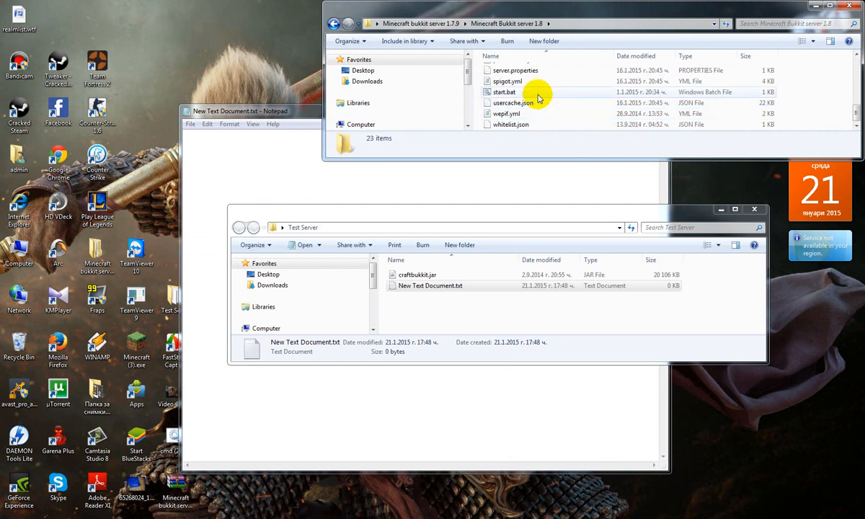
double_click(541, 93)
right_click(542, 101)
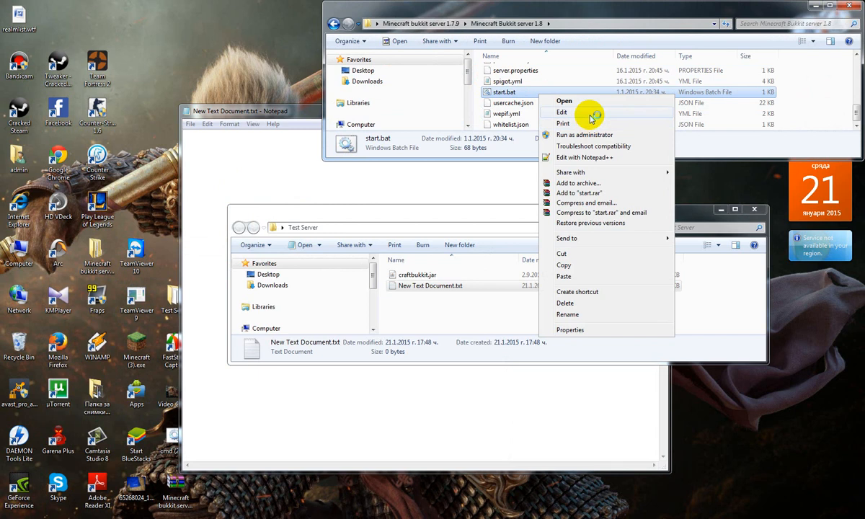
click(585, 113)
drag(212, 150, 185, 129)
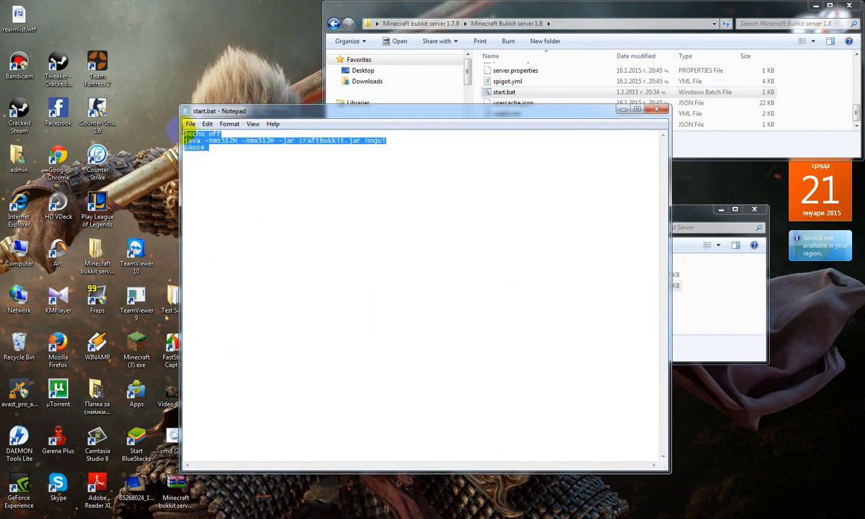
click(657, 109)
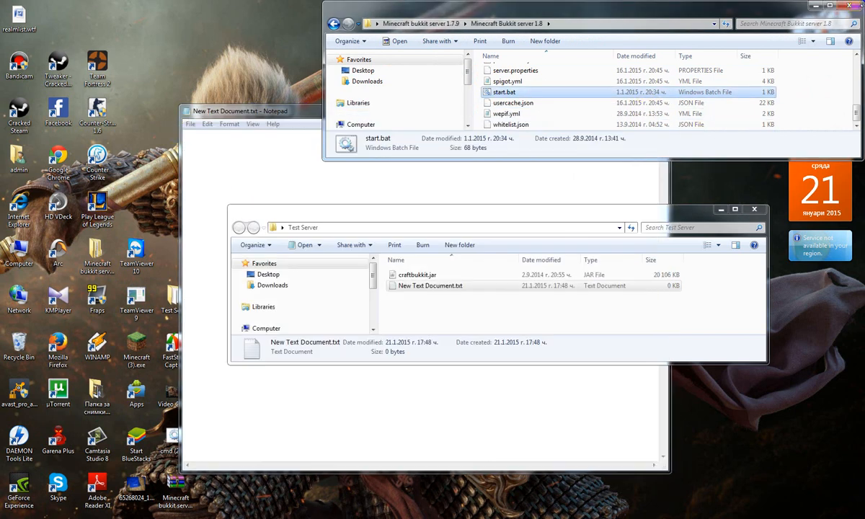
click(853, 6)
Paste the script with the line java -Xms512M -Xmx512M -jar craftbukkit.jar nogui into New Text Document.txt and save it
click(375, 178)
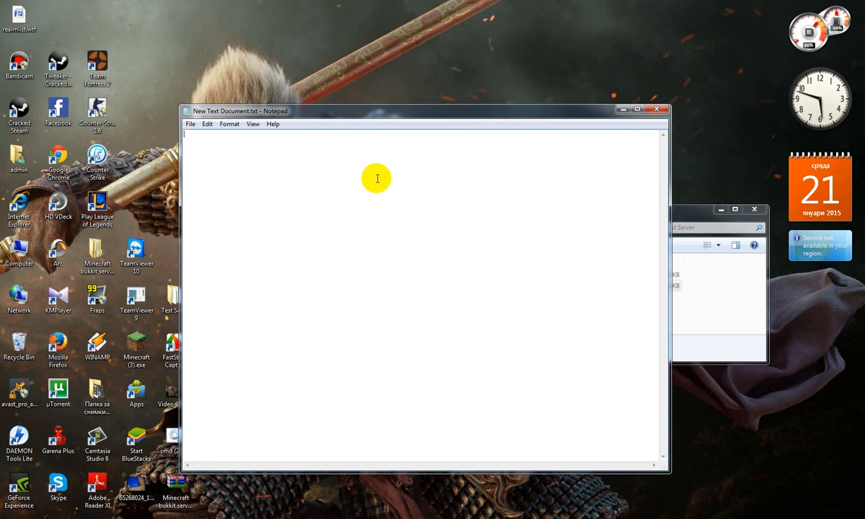
key(ctrl+v)
drag(231, 158, 189, 122)
click(191, 124)
click(291, 211)
drag(249, 150, 187, 132)
click(190, 124)
click(206, 158)
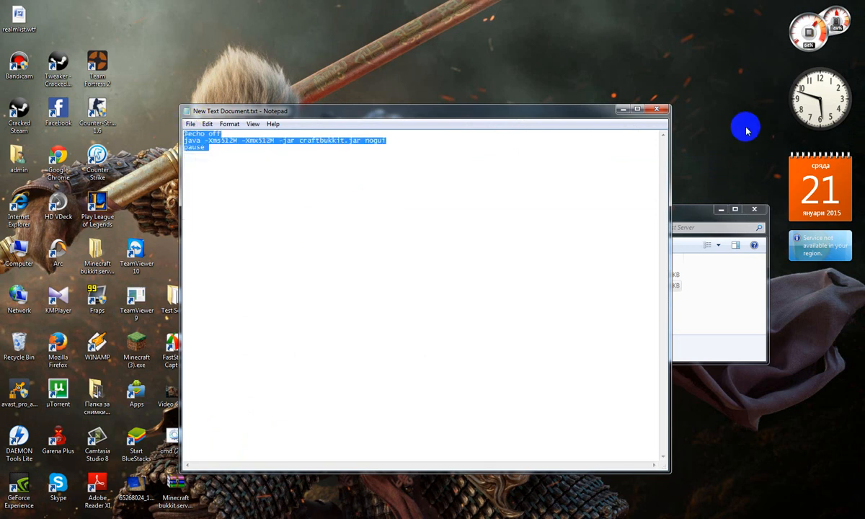
Save the script as Start.bat in the Test Server folder and close Notepad
click(190, 124)
click(191, 124)
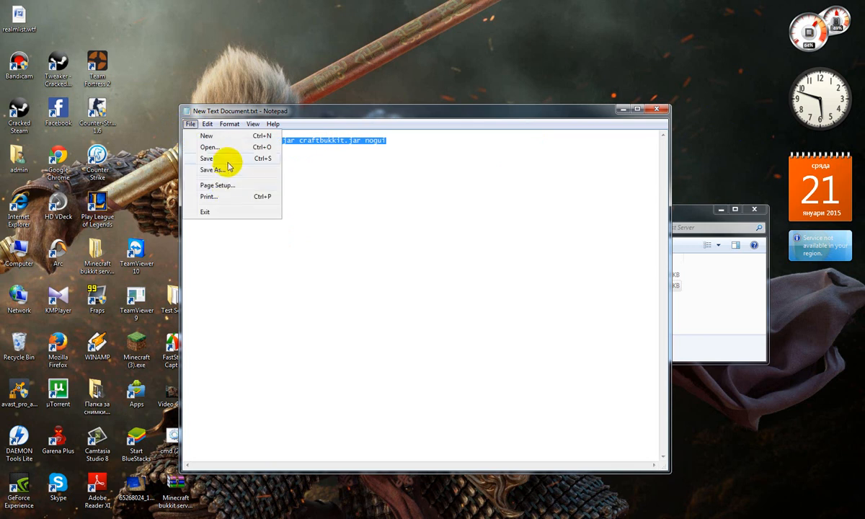
click(229, 171)
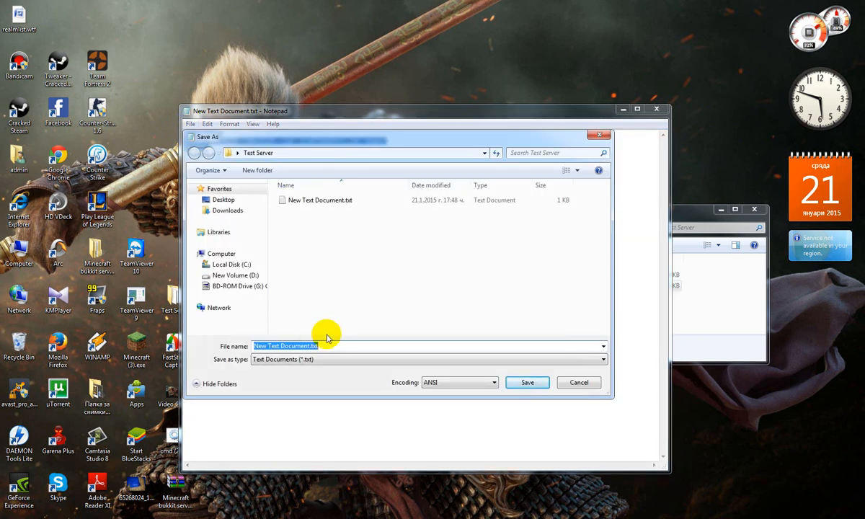
key(BackSpace)
text(St)
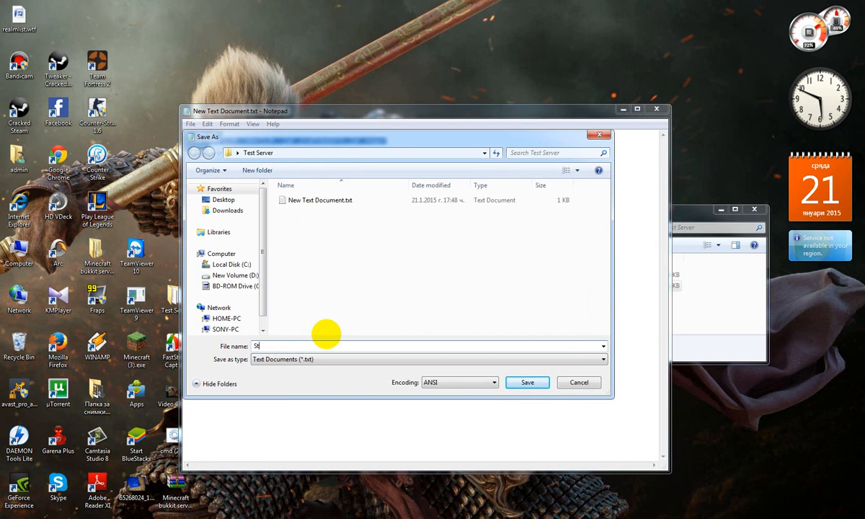
text(art.txt)
text(at)
key(Return)
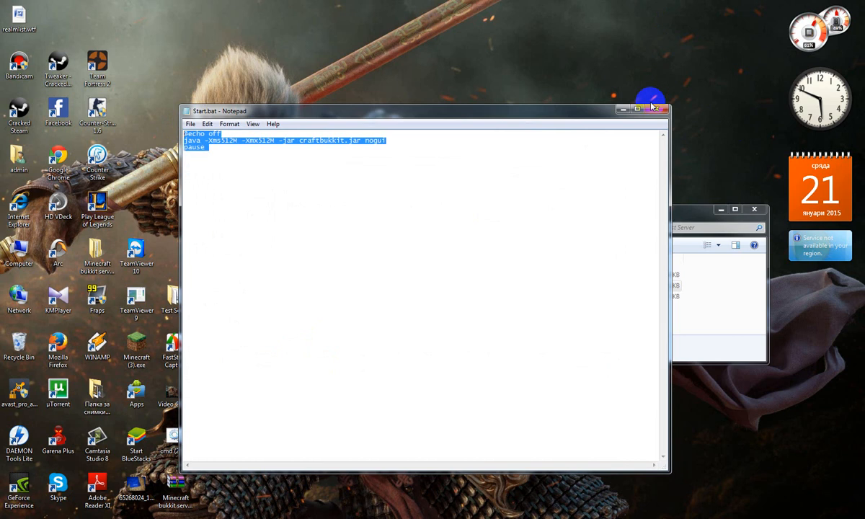
click(654, 109)
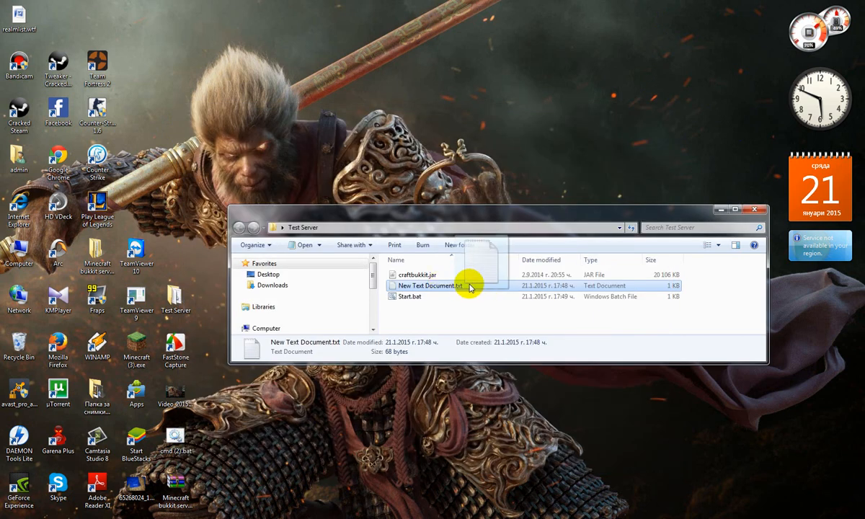
Delete New Text Document.txt from the Test Server folder
key(Delete)
key(Return)
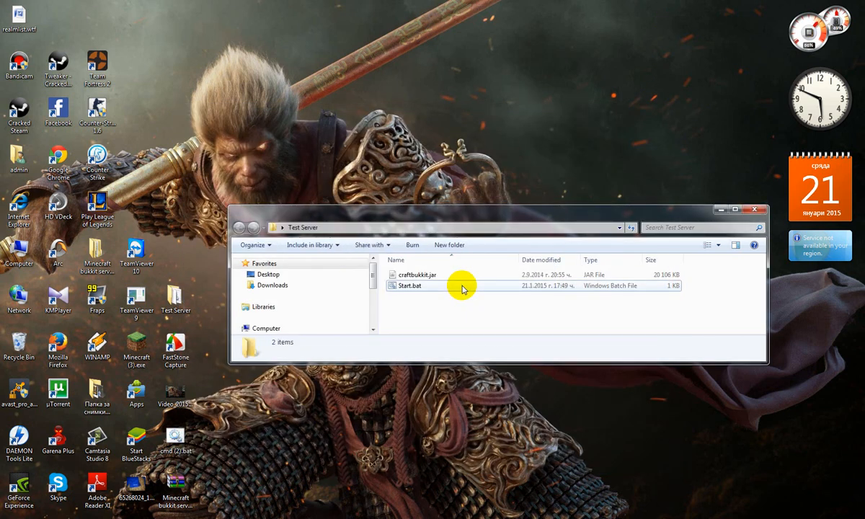
click(459, 288)
drag(429, 317, 396, 285)
click(425, 310)
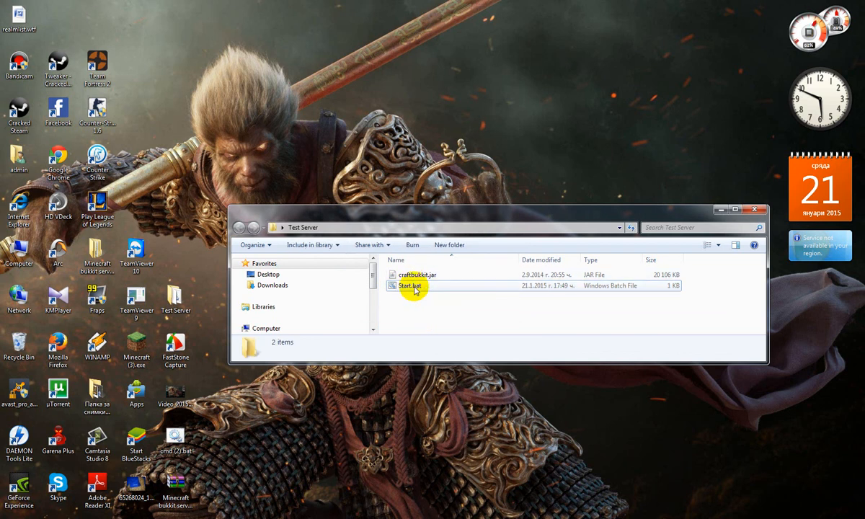
Run Start.bat to launch the server for the first time and generate its initial files in the Test Server folder
double_click(411, 286)
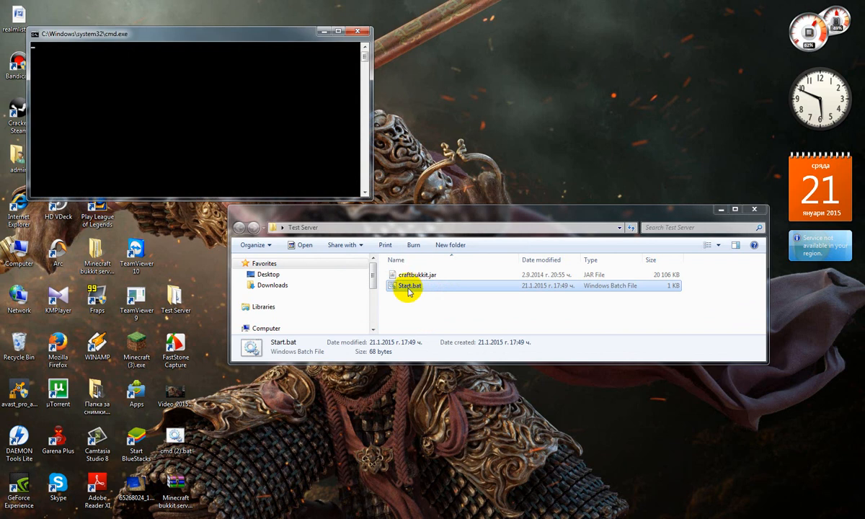
click(132, 49)
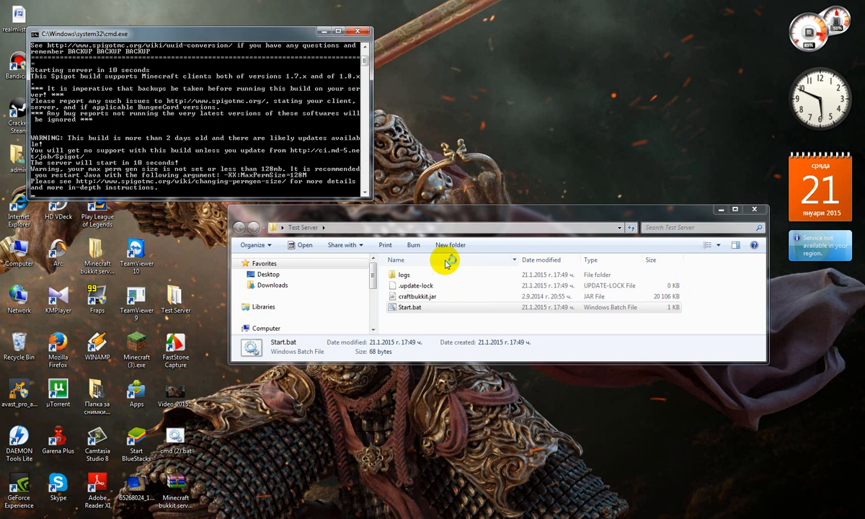
drag(438, 322, 427, 270)
click(465, 324)
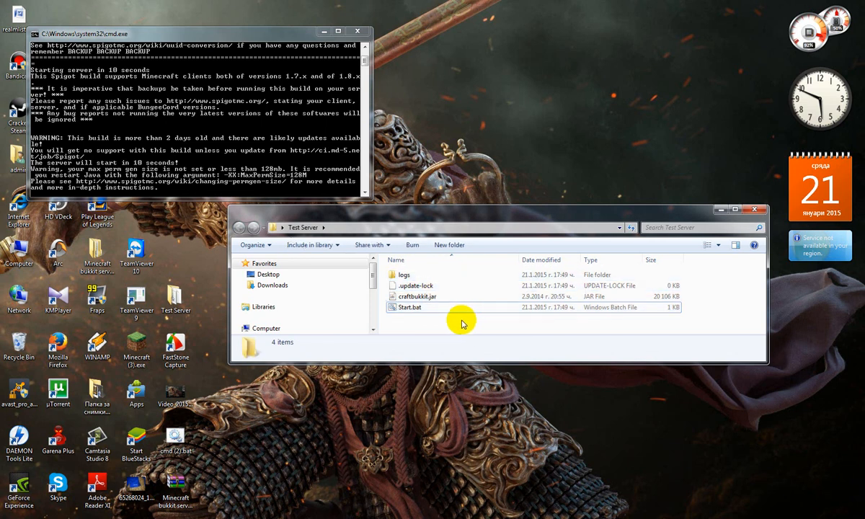
click(444, 306)
drag(439, 301, 444, 277)
click(453, 324)
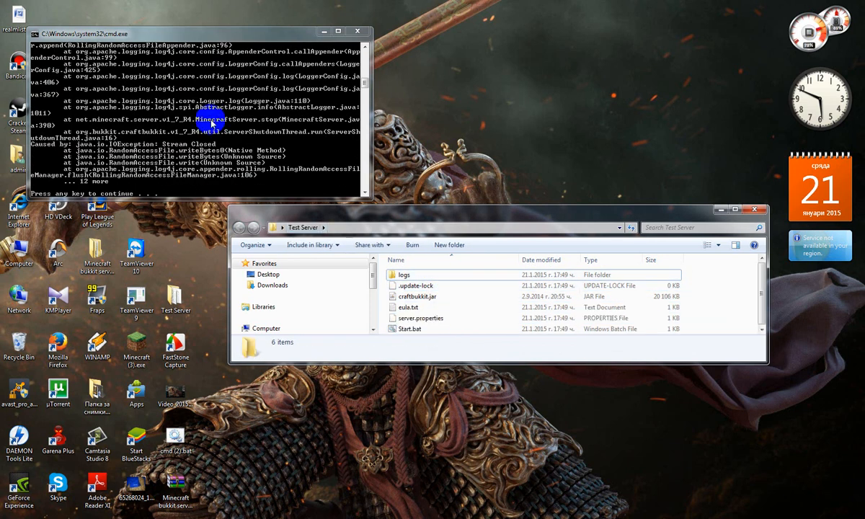
Review the server console output from the first launch and dismiss the console window
click(193, 164)
scroll(193, 168, up, 1)
scroll(199, 168, down, 3)
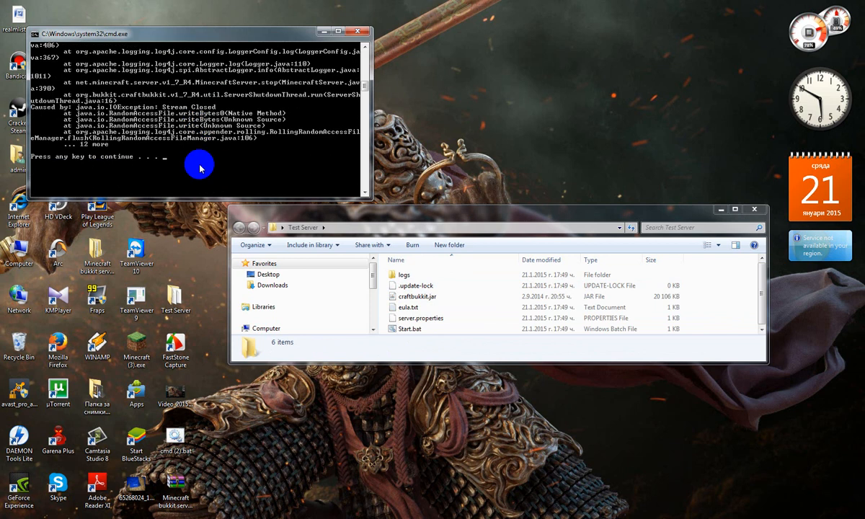
scroll(199, 168, up, 4)
scroll(200, 168, down, 5)
scroll(199, 168, down, 1)
scroll(199, 163, up, 1)
key(Return)
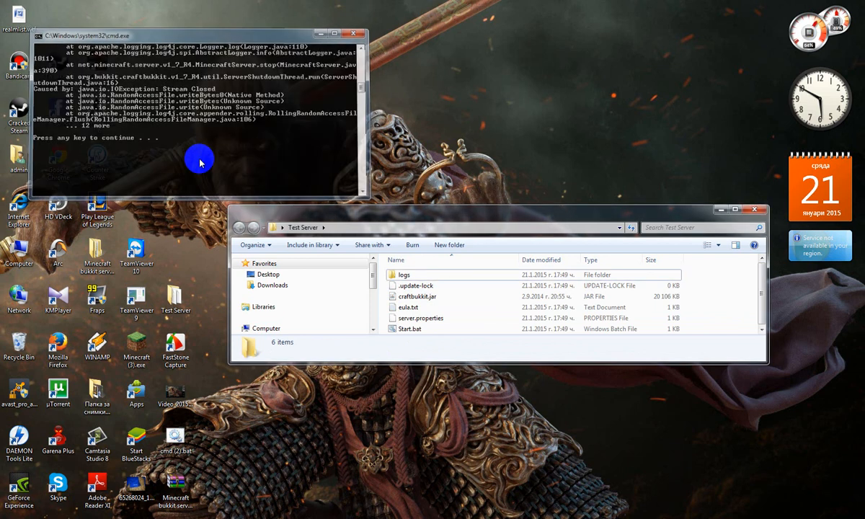
Maximize the Test Server folder window and open server.properties in Notepad++, declining the update download
click(469, 321)
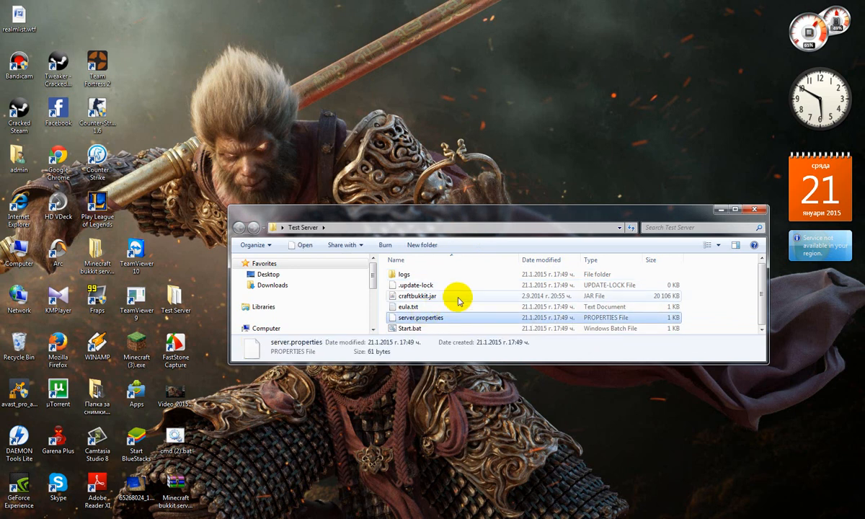
click(737, 205)
right_click(178, 112)
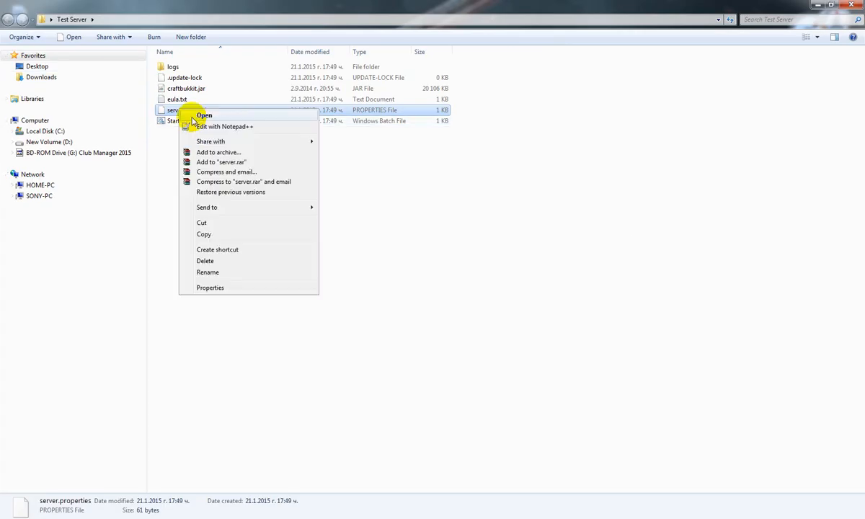
click(218, 121)
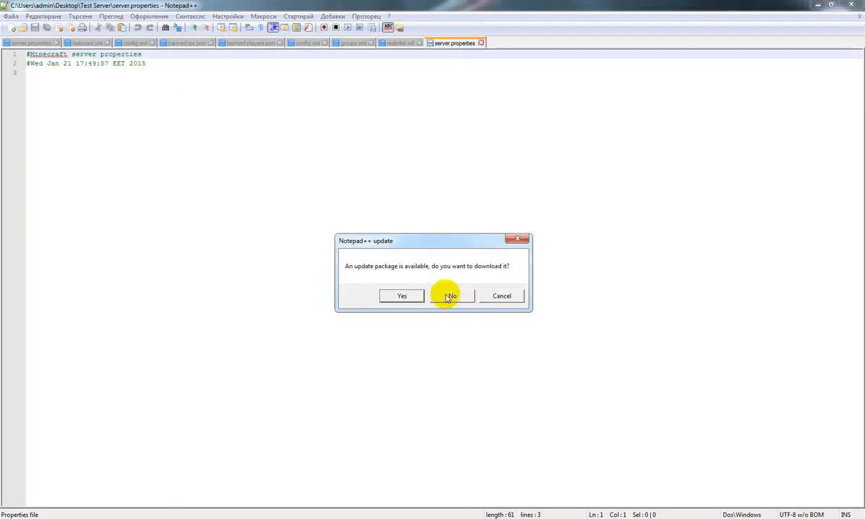
click(449, 296)
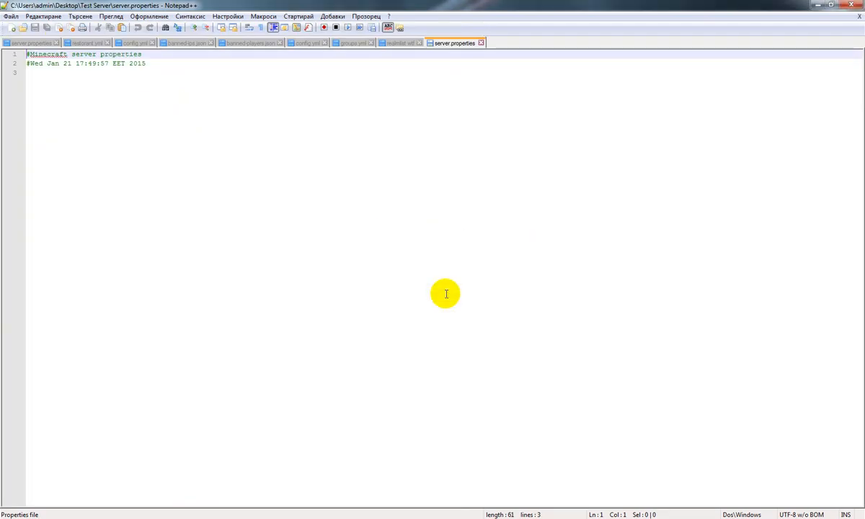
Close the realmlist.wtf and groups.yml files and exit Notepad++
click(420, 44)
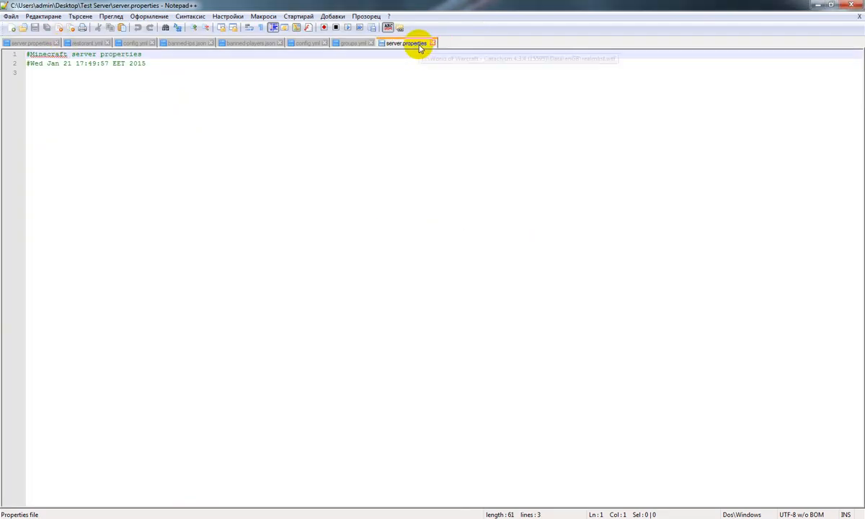
click(370, 43)
click(853, 5)
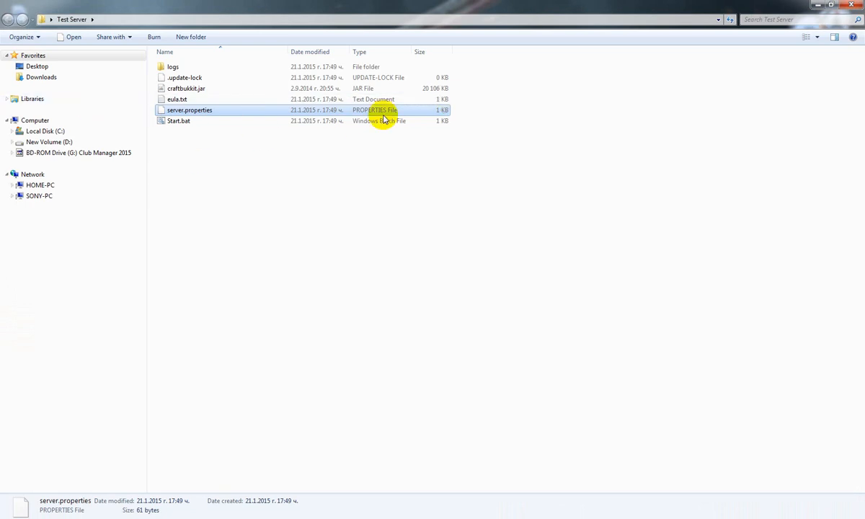
Run Start.bat again, read the console output about the EULA, and dismiss the console window
double_click(325, 121)
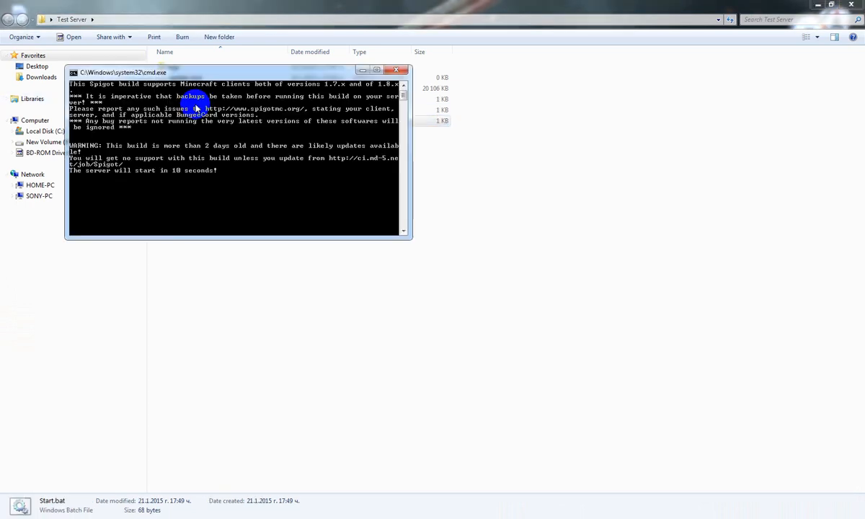
scroll(223, 144, up, 2)
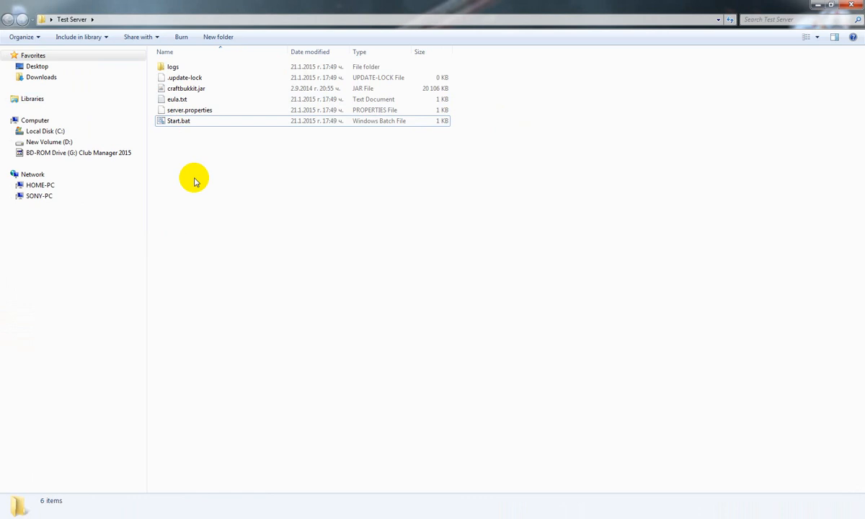
click(329, 518)
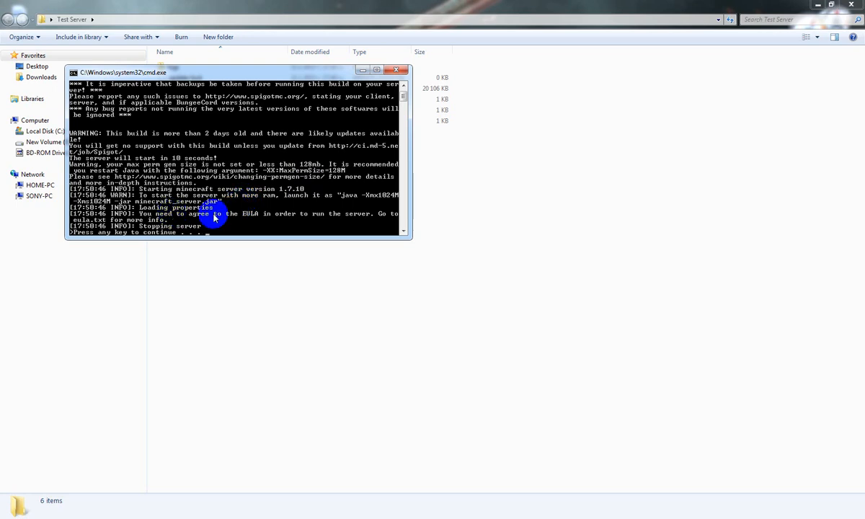
key(Return)
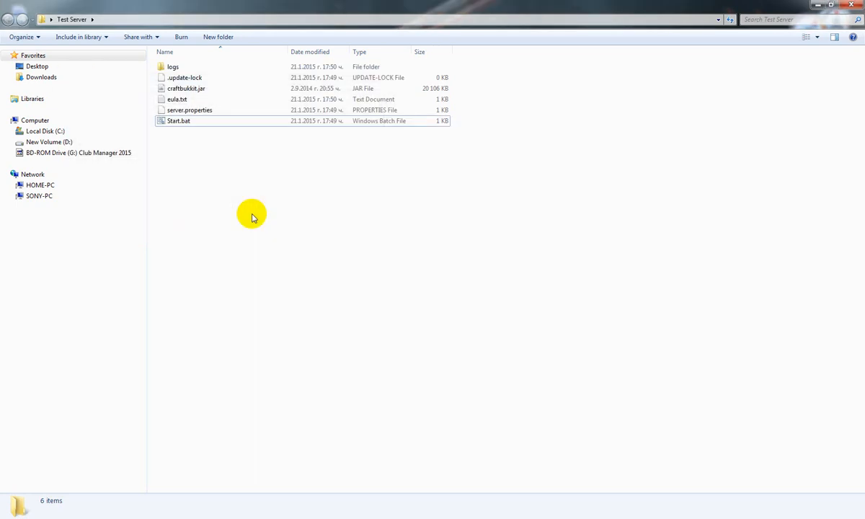
drag(468, 111, 369, 62)
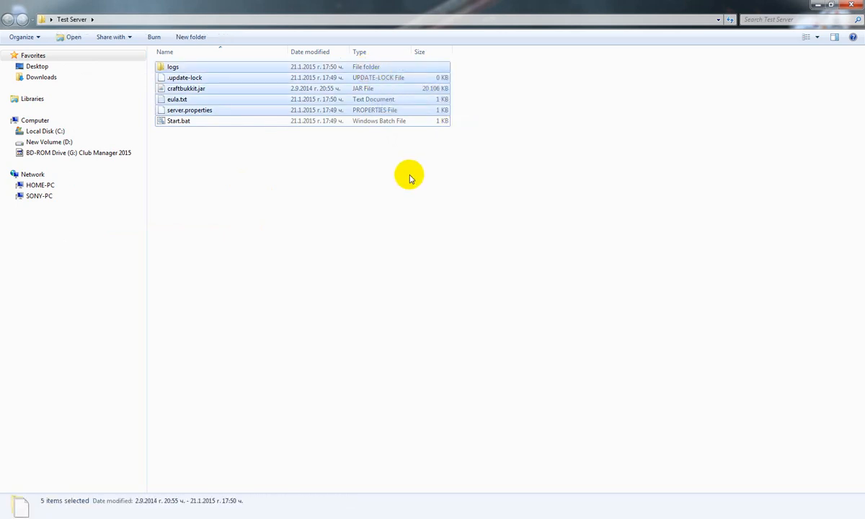
click(374, 166)
click(192, 123)
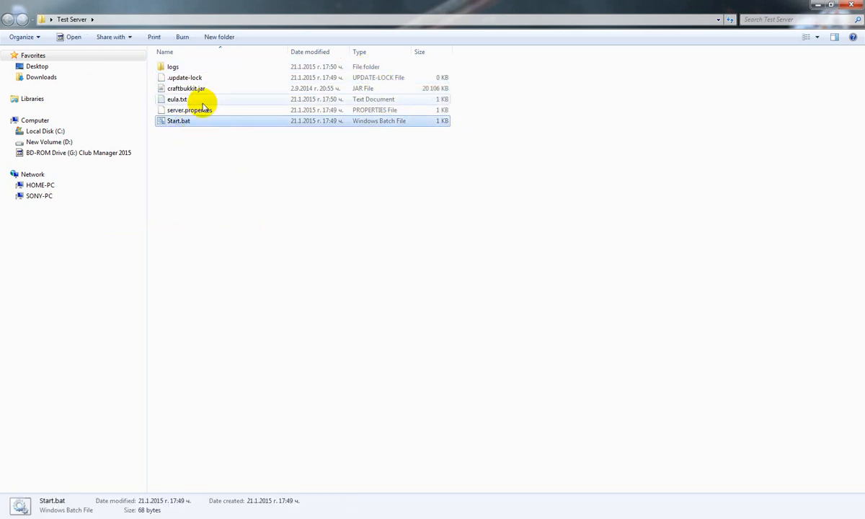
right_click(200, 123)
Open eula.txt, change its setting to eula=true, save the file and close Notepad
click(202, 102)
click(201, 102)
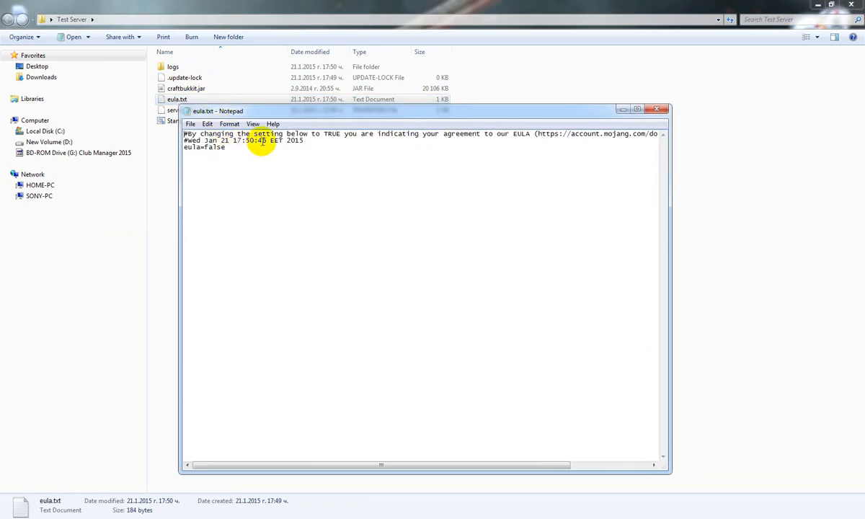
drag(272, 134, 327, 134)
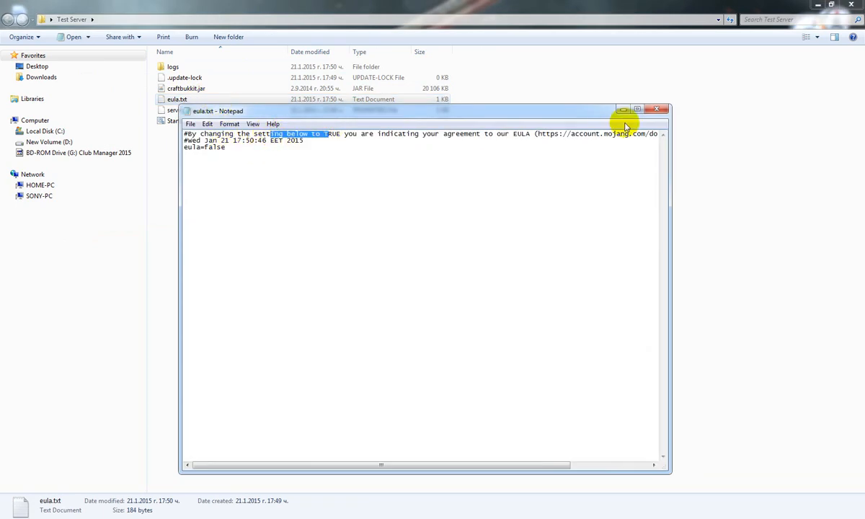
click(258, 149)
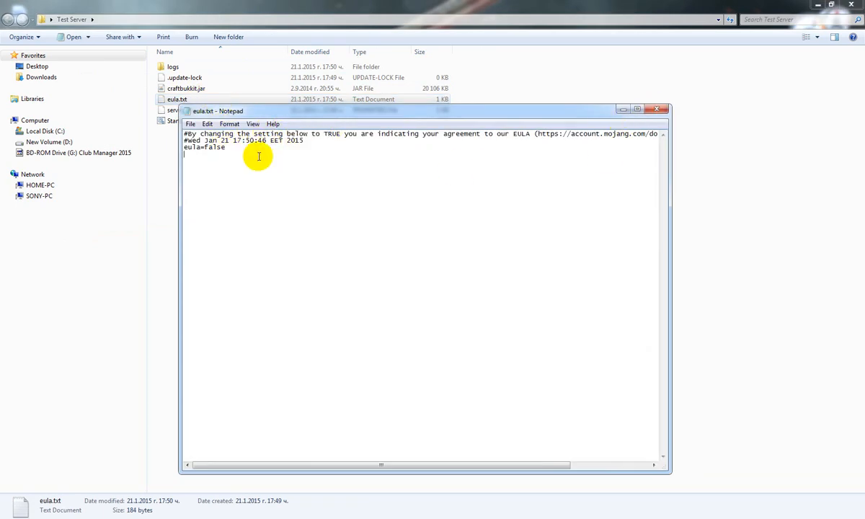
key(BackSpace)
key(BackSpace)
key(BackSpace)
key(BackSpace)
key(BackSpace)
text(true)
click(192, 124)
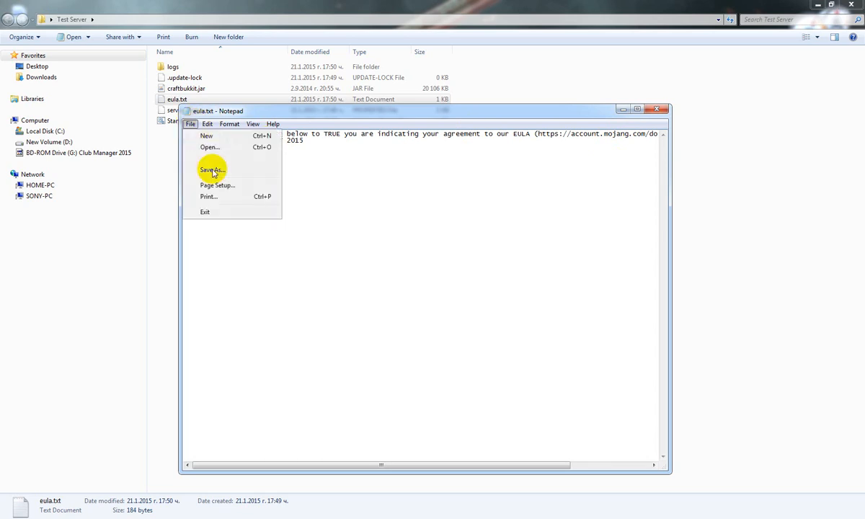
click(216, 160)
click(656, 109)
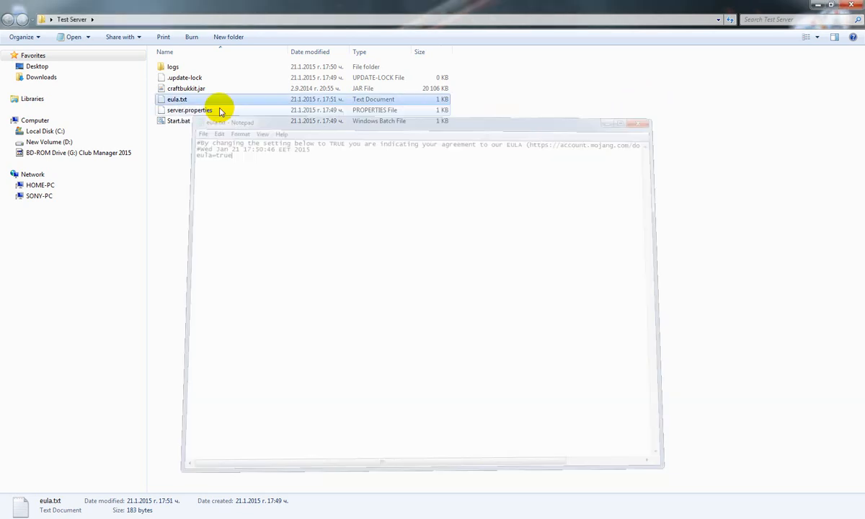
Launch the server with Start.bat and move its console window clear of the Test Server file list
double_click(182, 120)
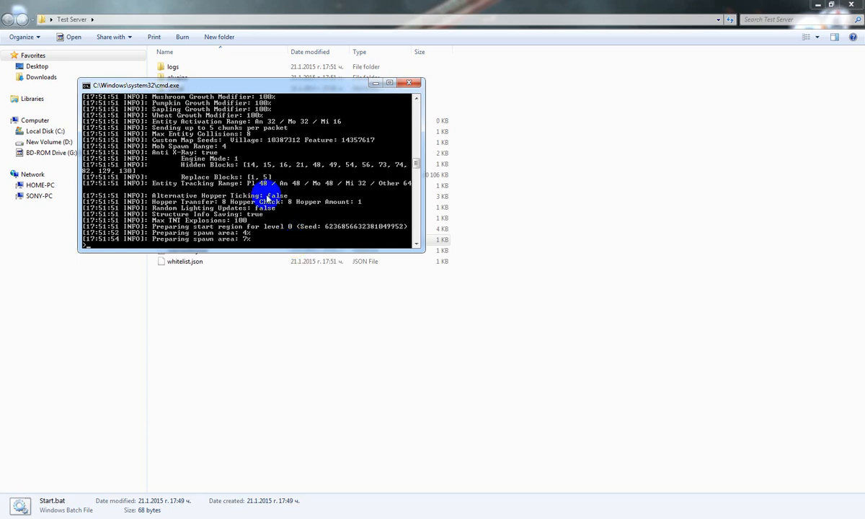
drag(216, 85, 611, 86)
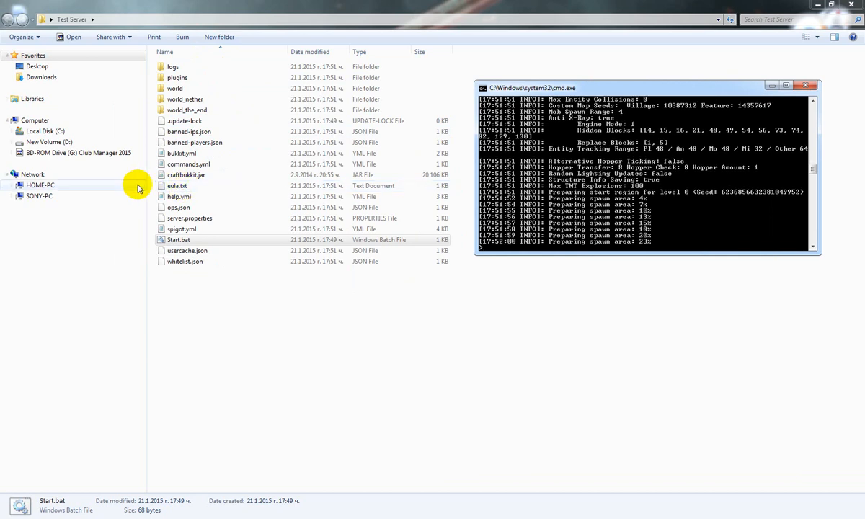
Reopen eula.txt to check its agreement setting and close the file
double_click(208, 186)
drag(201, 149, 170, 147)
click(237, 149)
click(667, 108)
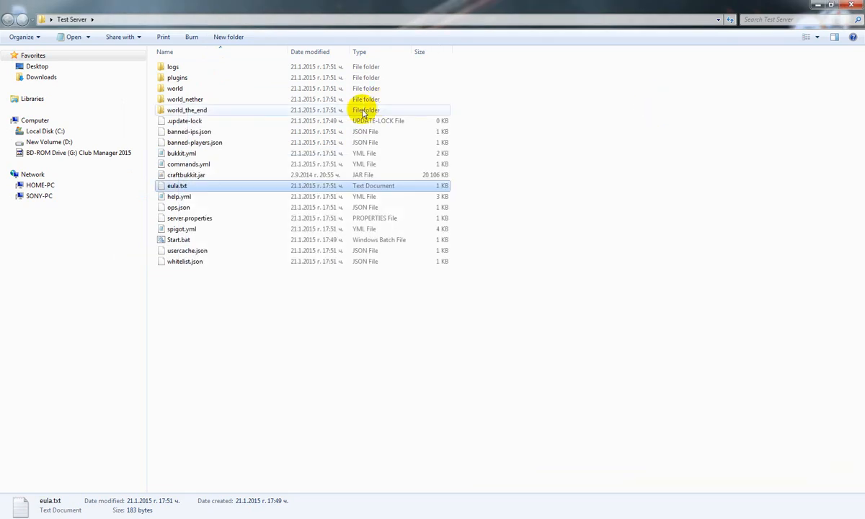
drag(231, 342, 231, 69)
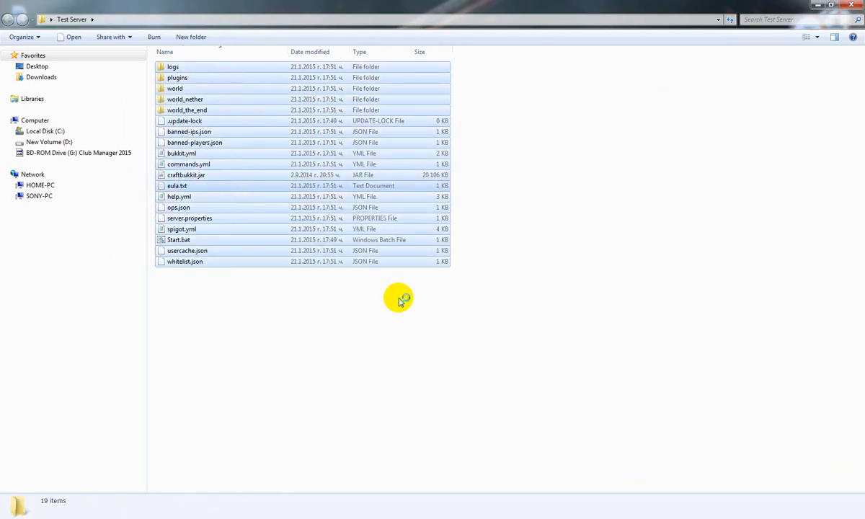
click(381, 331)
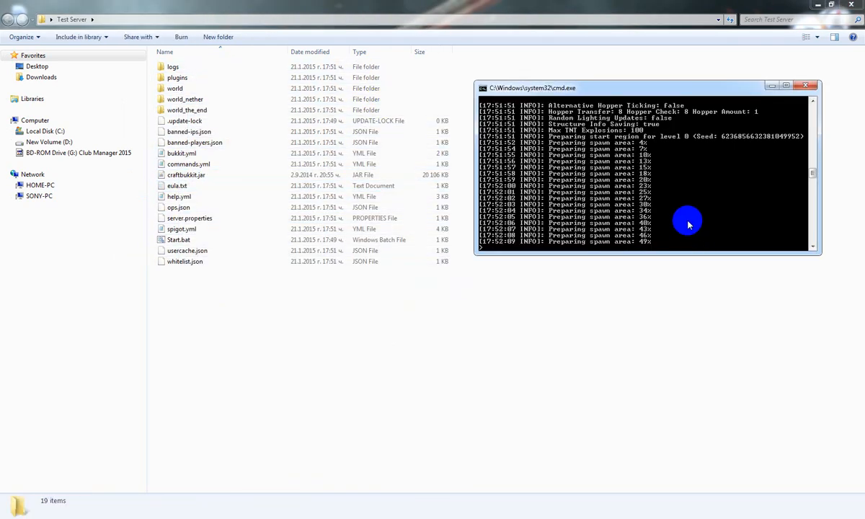
scroll(635, 196, down, 5)
scroll(615, 178, up, 6)
scroll(634, 208, down, 2)
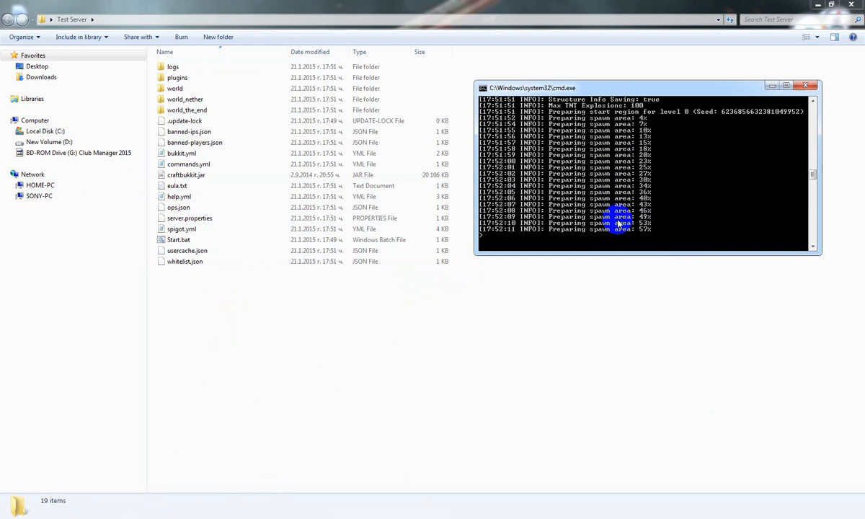
scroll(661, 234, down, 2)
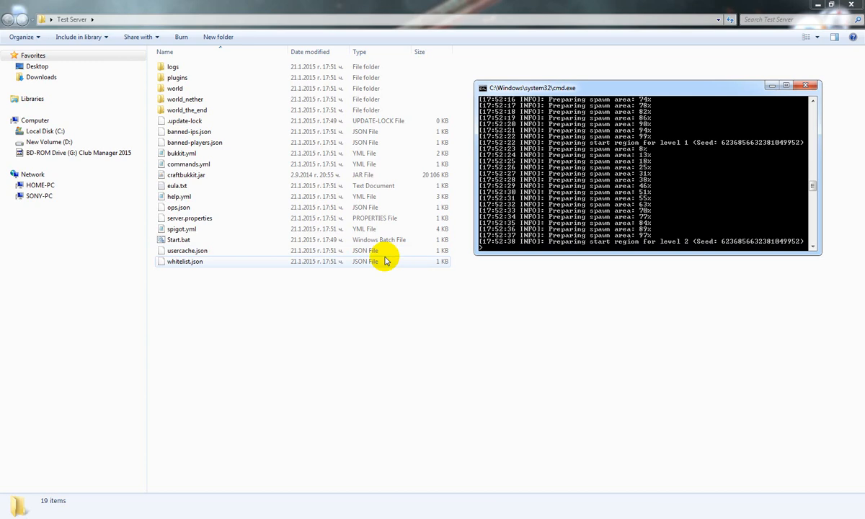
Shut down the running server by issuing the stop command in its console
click(638, 227)
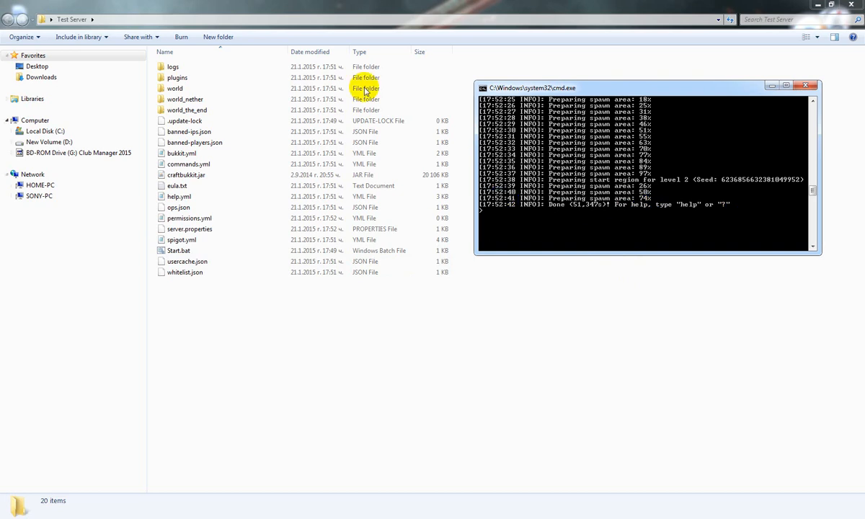
text(op)
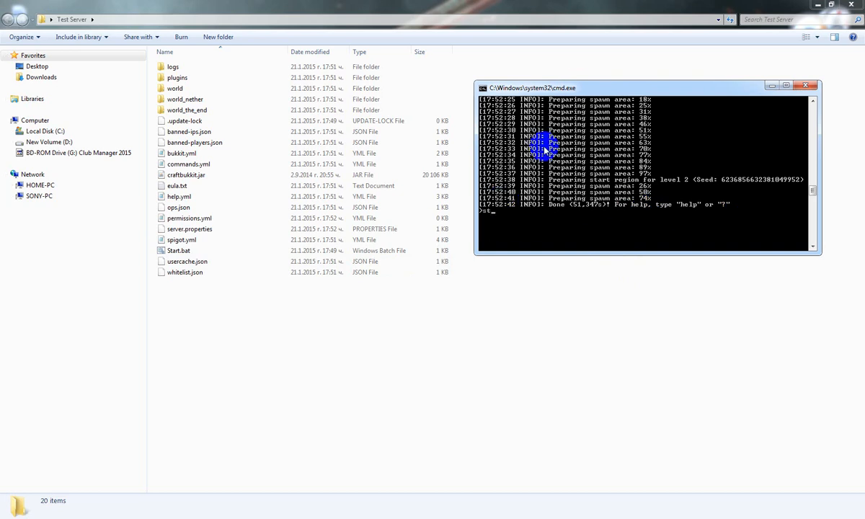
key(Return)
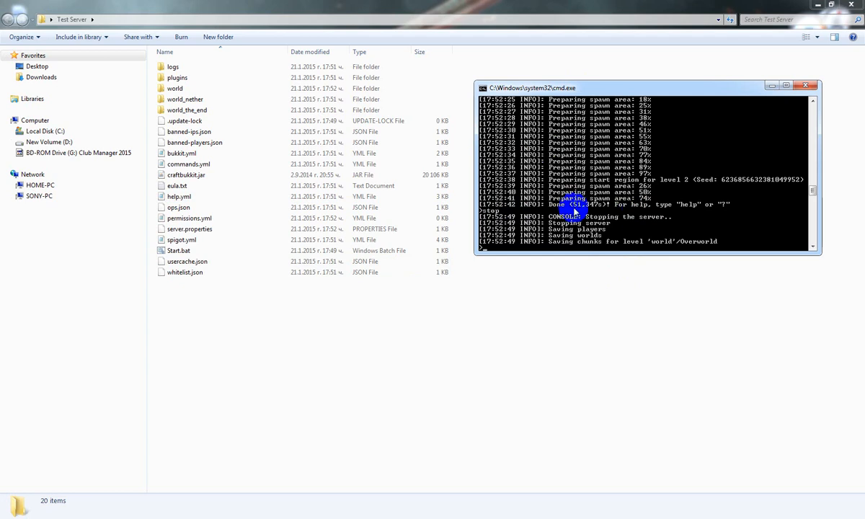
Follow the shutdown log until the worlds are saved, and dismiss the finished server console
scroll(574, 198, down, 6)
scroll(574, 198, up, 5)
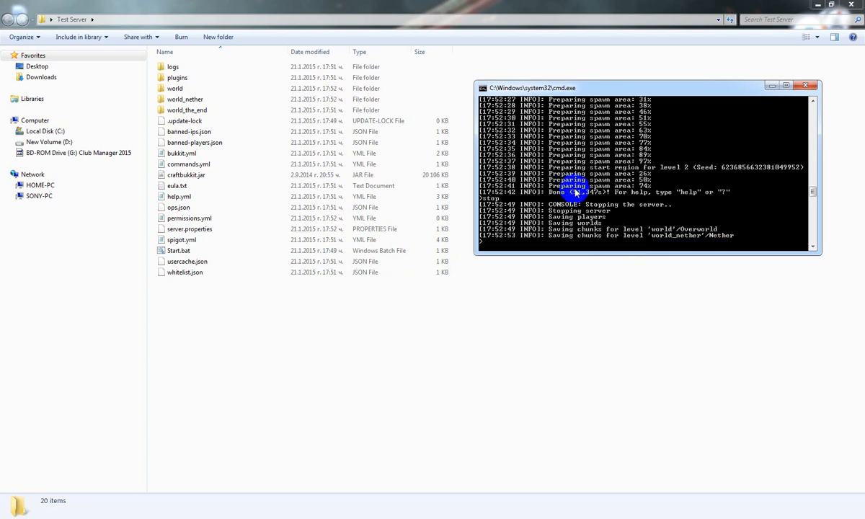
scroll(576, 192, down, 2)
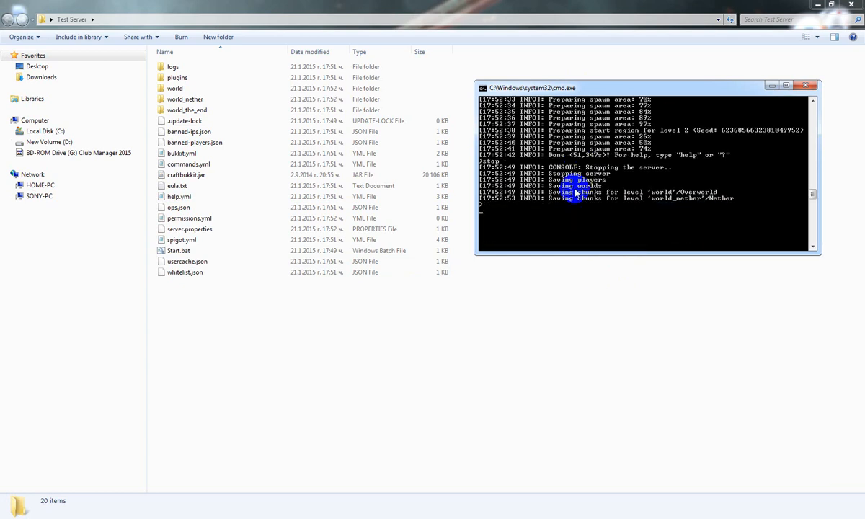
scroll(574, 191, up, 2)
key(Return)
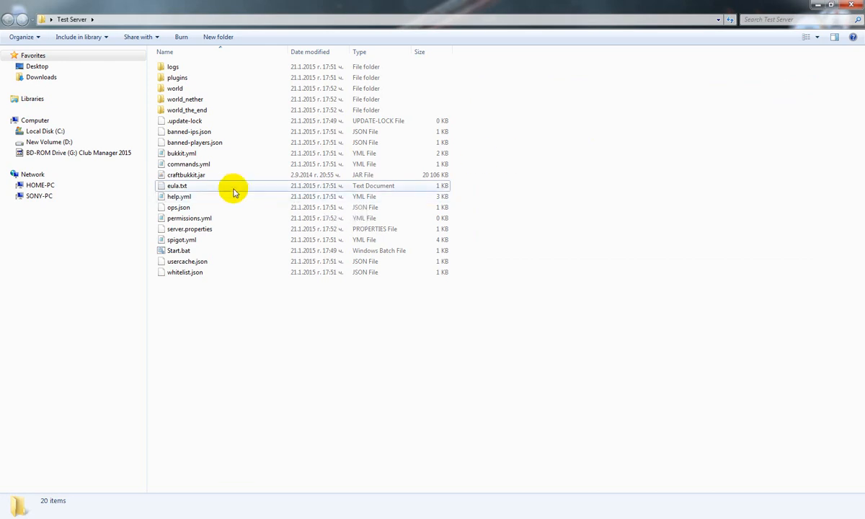
Open server.properties from the Test Server folder in Notepad++ and look over its list of settings
click(204, 230)
right_click(209, 230)
click(238, 246)
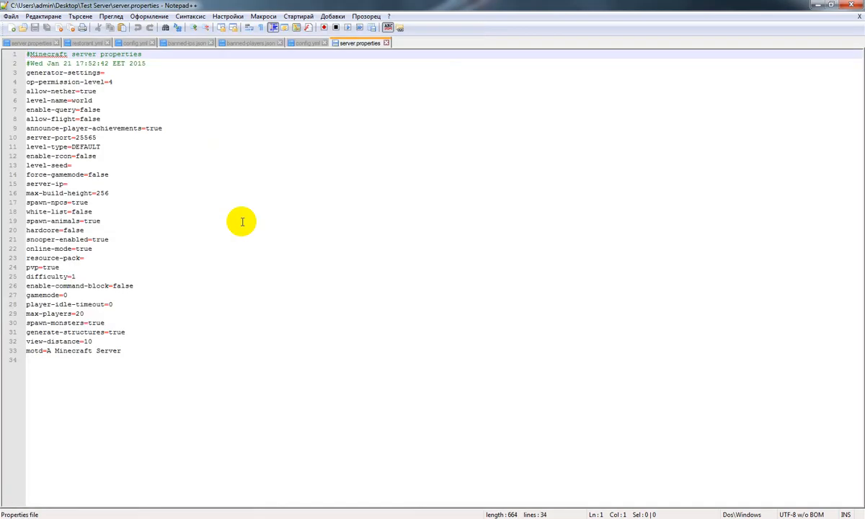
drag(177, 350, 45, 75)
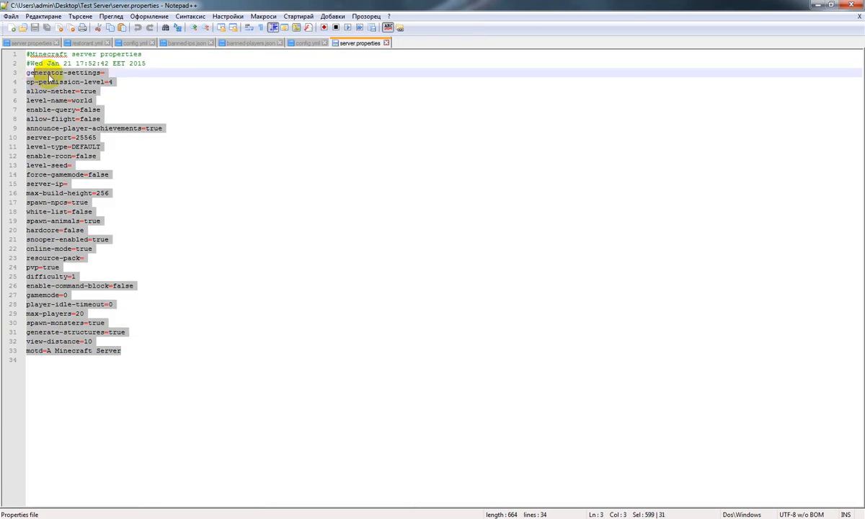
click(106, 73)
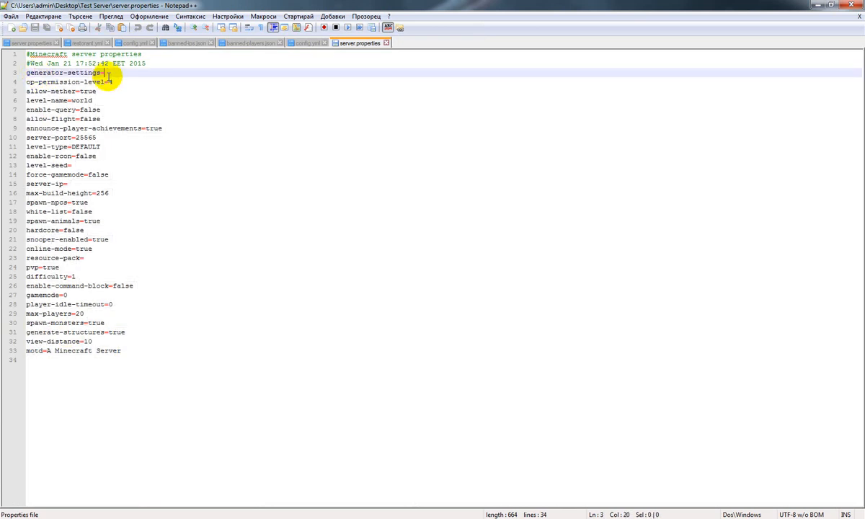
Set enable-query to true in server.properties
click(115, 110)
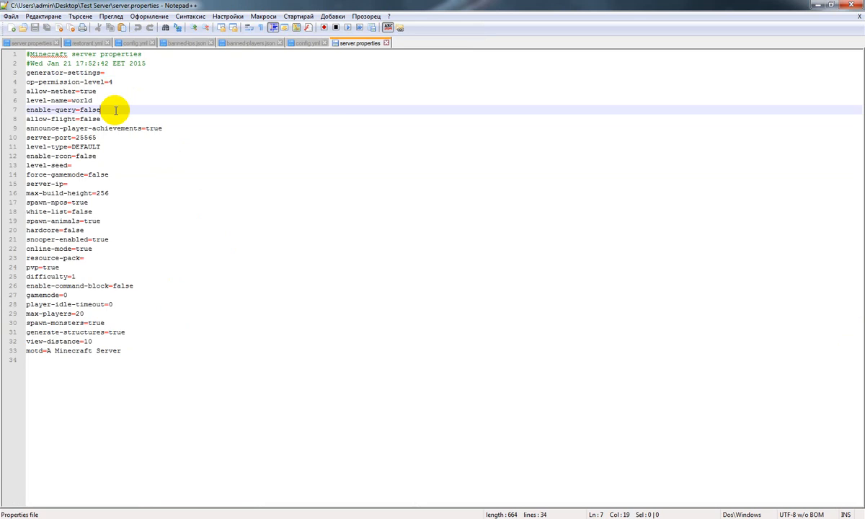
key(BackSpace)
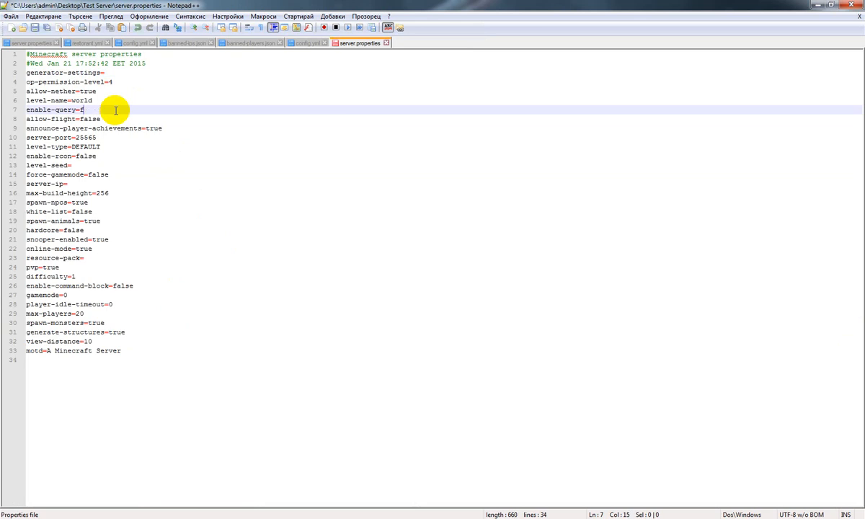
text(true)
key(Escape)
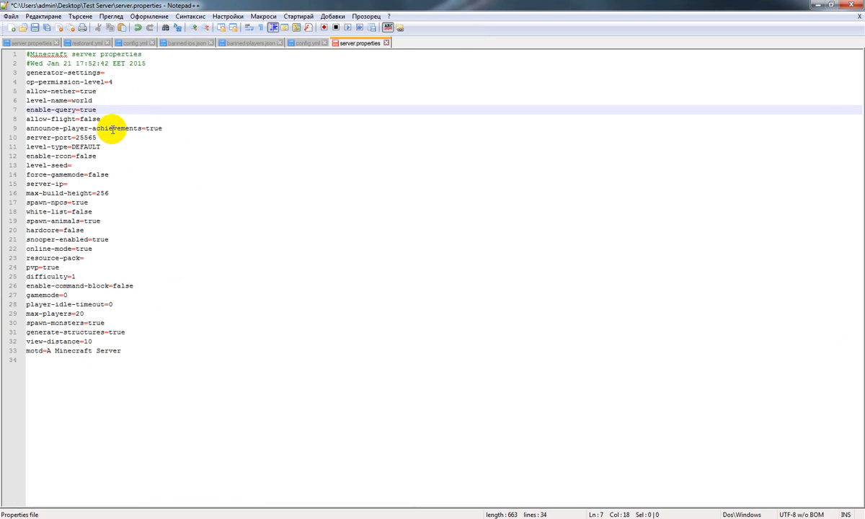
Examine the server-port, level-type, level-seed, force-gamemode and server-ip lines in server.properties
click(111, 137)
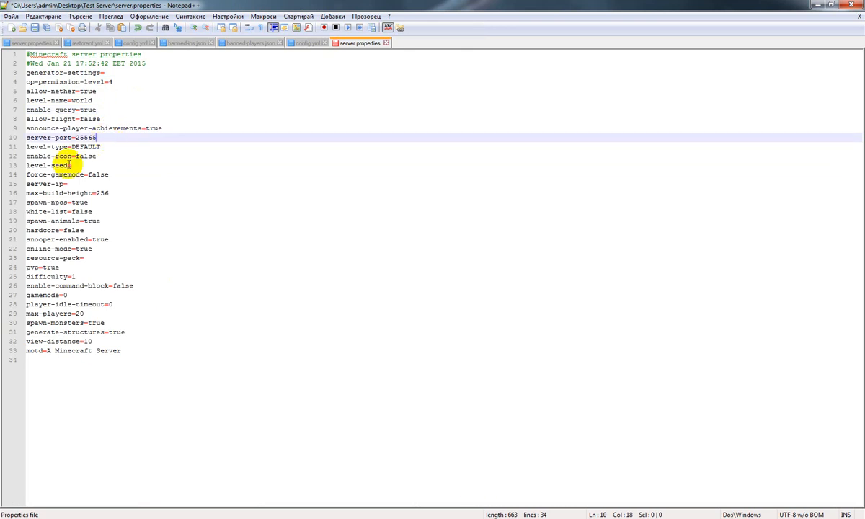
click(104, 180)
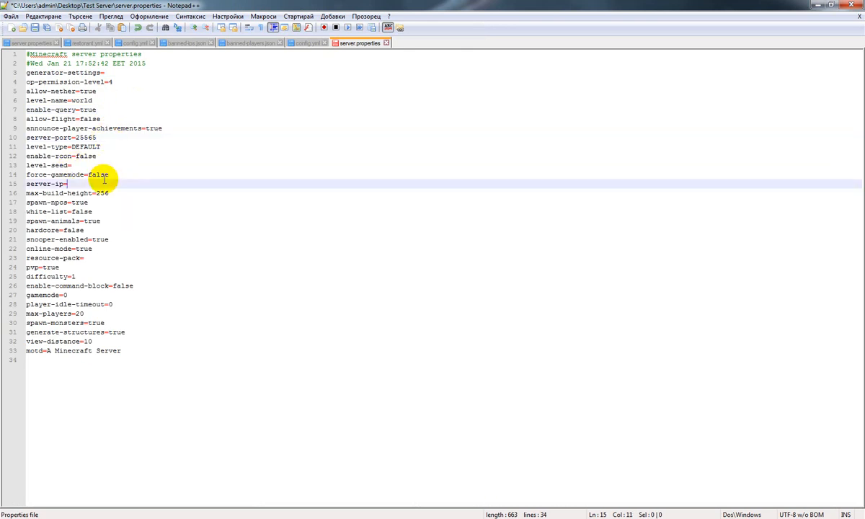
click(109, 173)
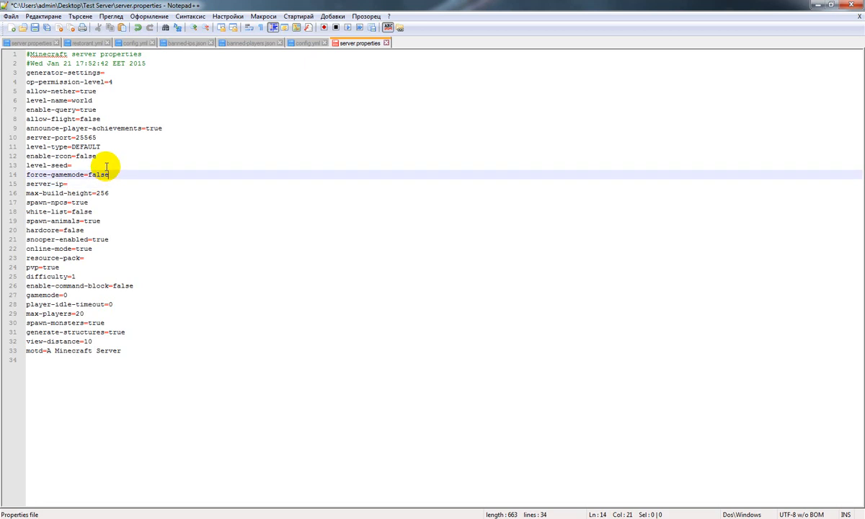
click(106, 166)
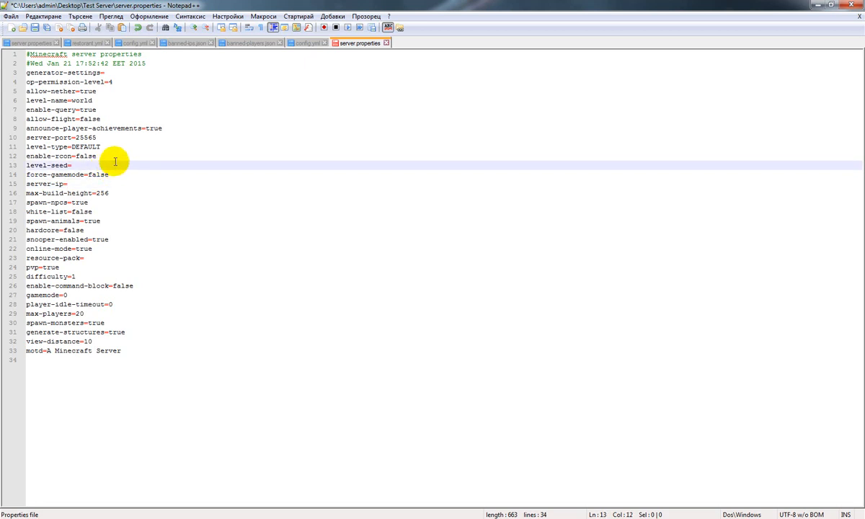
click(110, 146)
click(111, 137)
click(110, 192)
click(111, 187)
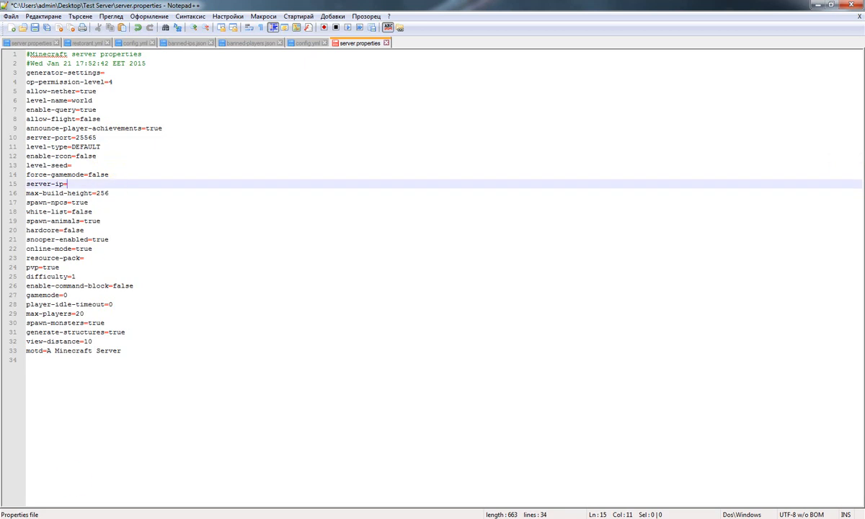
click(29, 518)
right_click(77, 518)
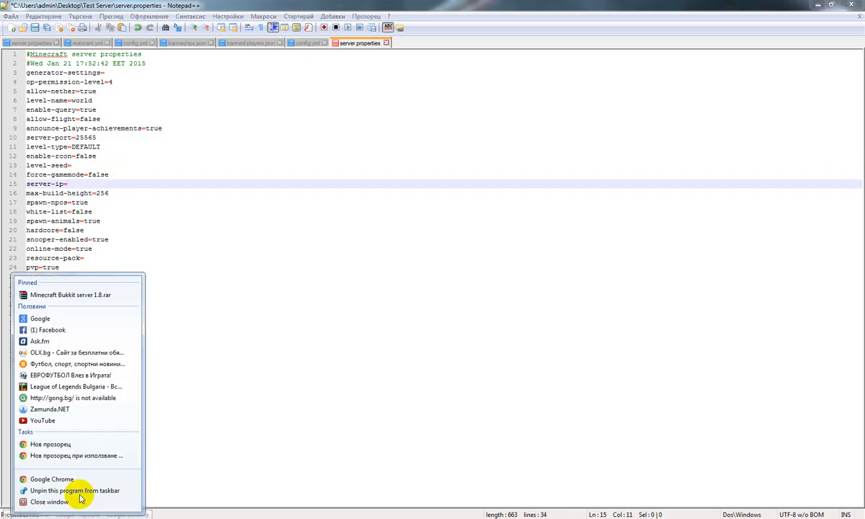
click(102, 185)
Run Command Prompt as administrator, list the computer's IP configuration to find its IPv4 address, and close the console
key(super)
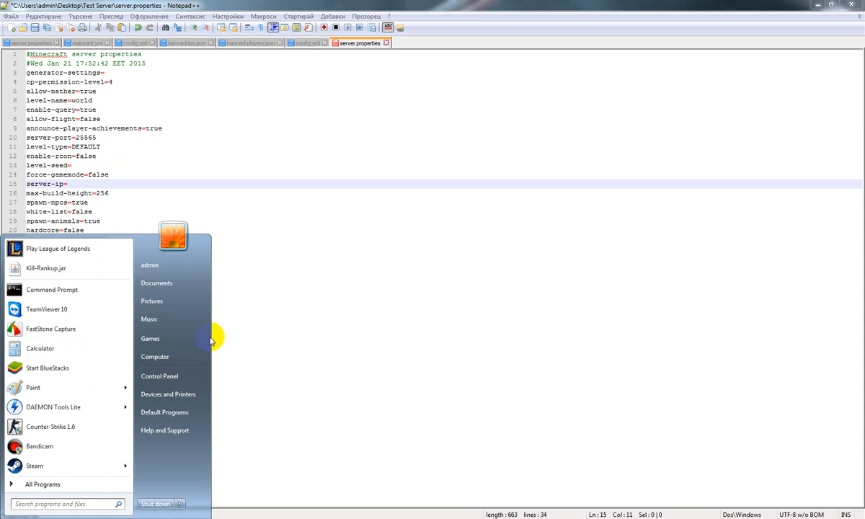
text(cmd)
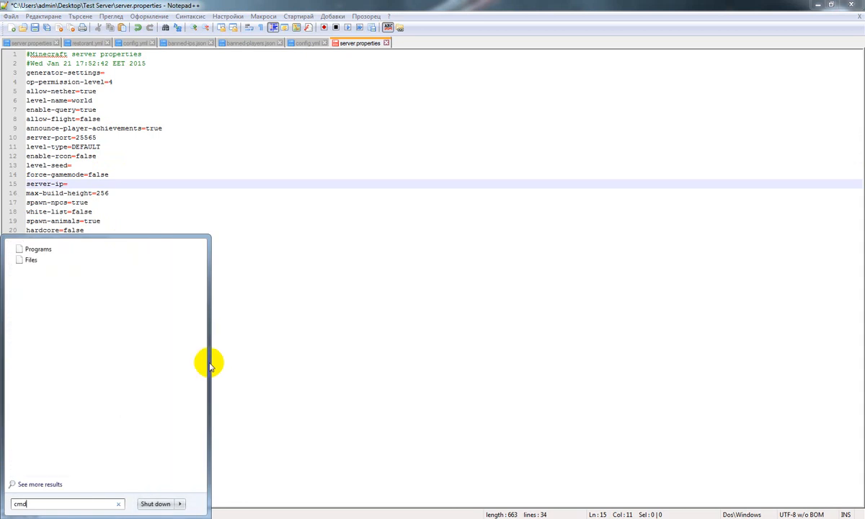
key(BackSpace)
key(BackSpace)
key(BackSpace)
right_click(61, 287)
click(112, 301)
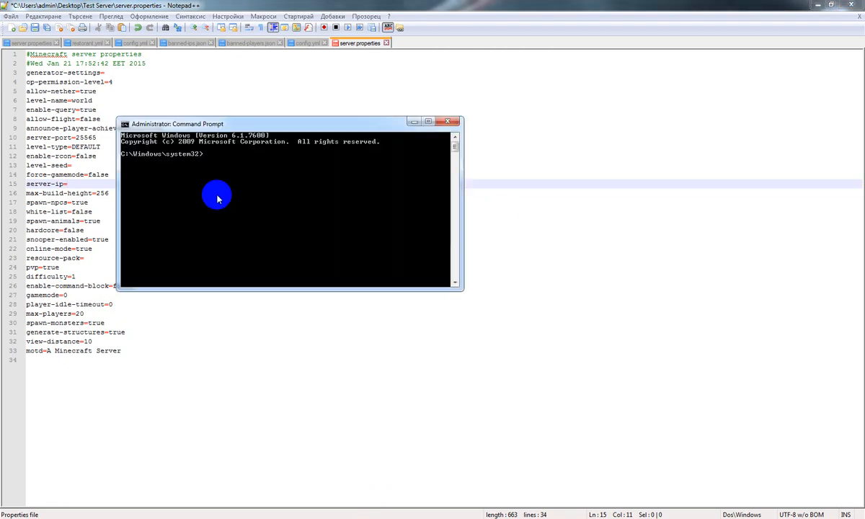
key(Return)
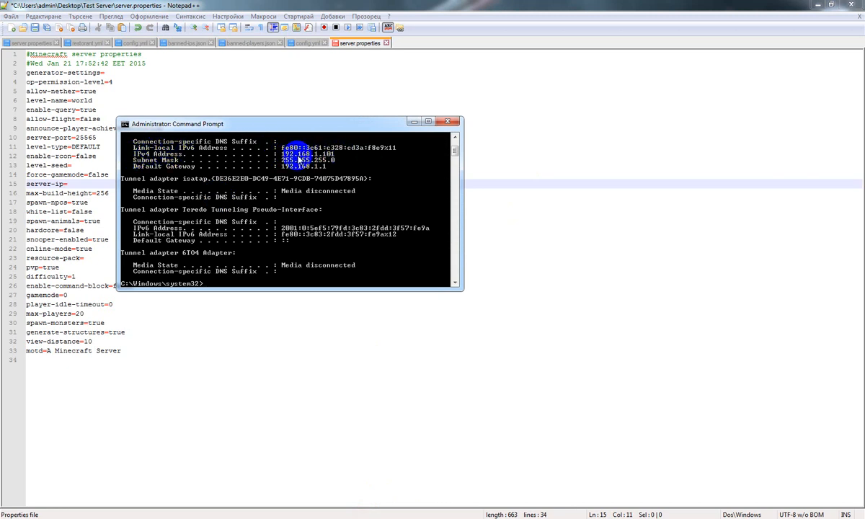
click(447, 121)
Set server-ip to 192.168.1.101 in server.properties, leaving no extra blank line below it
drag(68, 184, 24, 184)
click(78, 185)
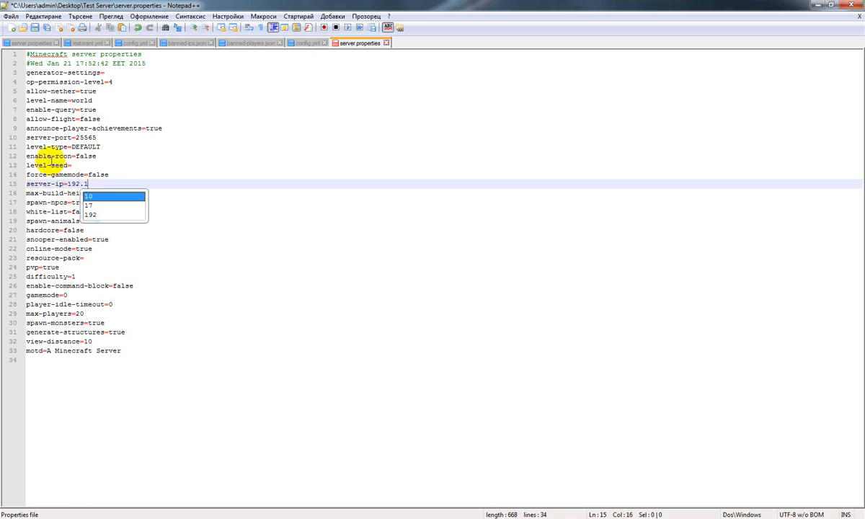
text(192.168.1.101)
key(Return)
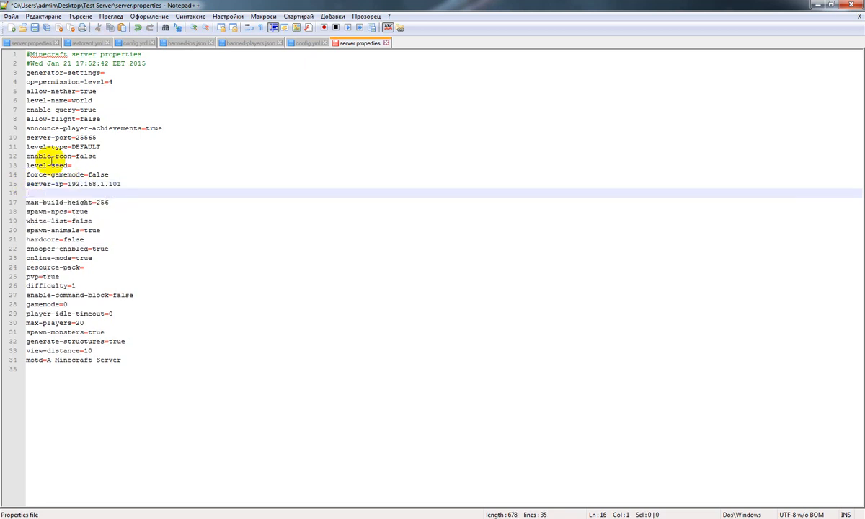
key(BackSpace)
Review the remaining server.properties settings, including motd, generate-structures, pvp, white-list and online-mode
click(102, 223)
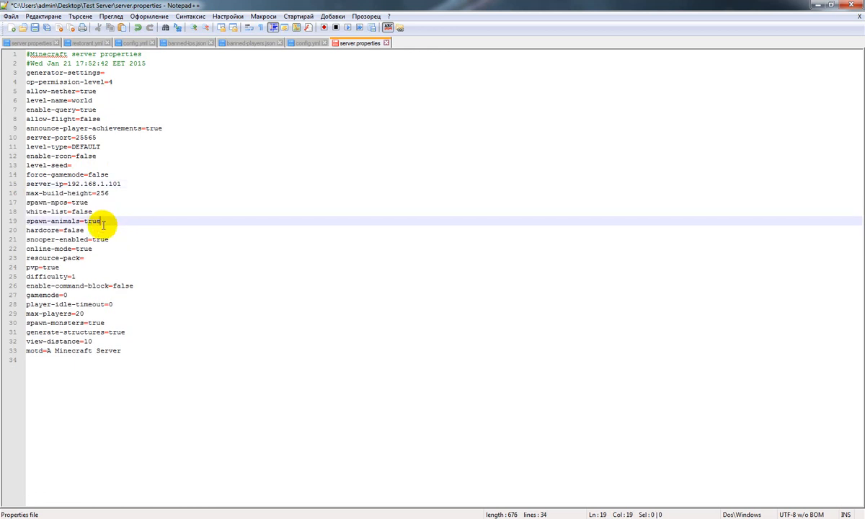
click(122, 183)
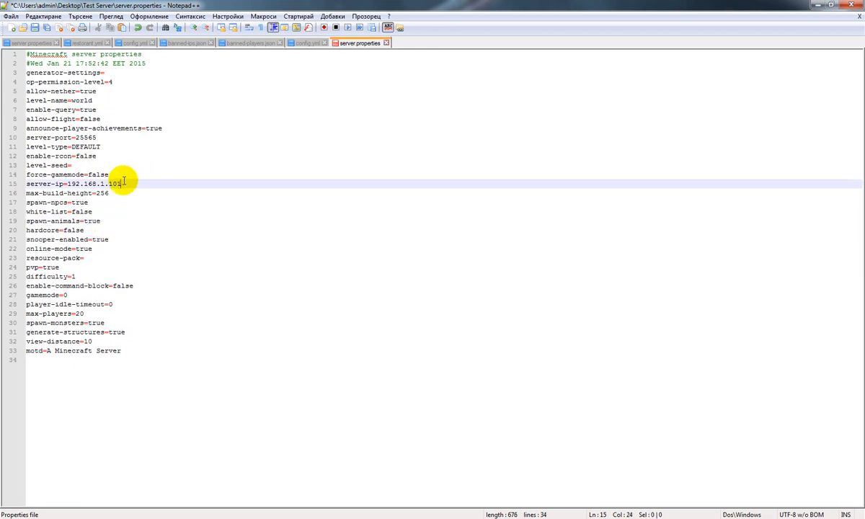
drag(130, 351, 20, 349)
click(129, 330)
drag(112, 276, 45, 267)
click(75, 267)
click(210, 212)
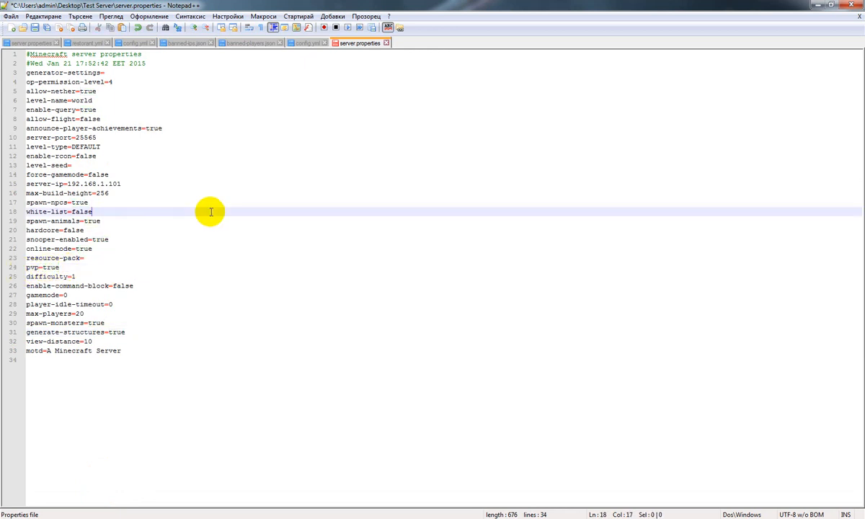
click(84, 258)
drag(92, 249, 75, 249)
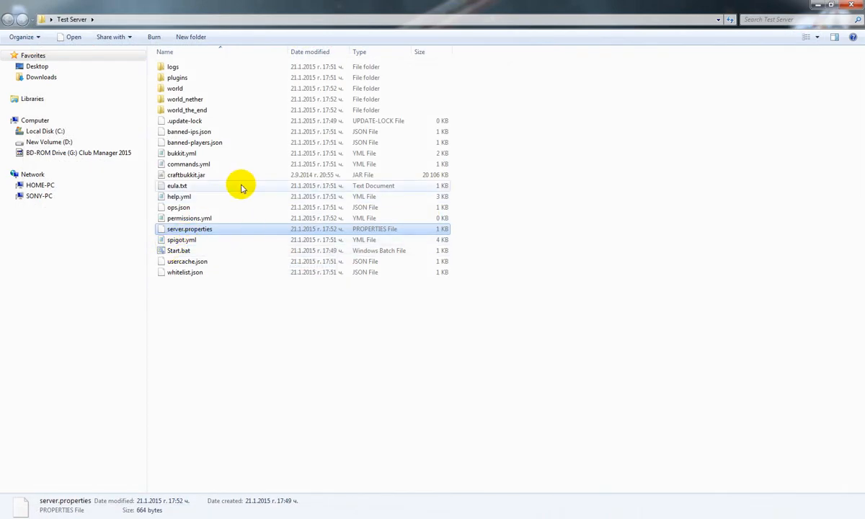
Inspect config.yml in the plugins folder's PluginMetrics subfolder with Notepad and Notepad++, closing both editors
double_click(206, 77)
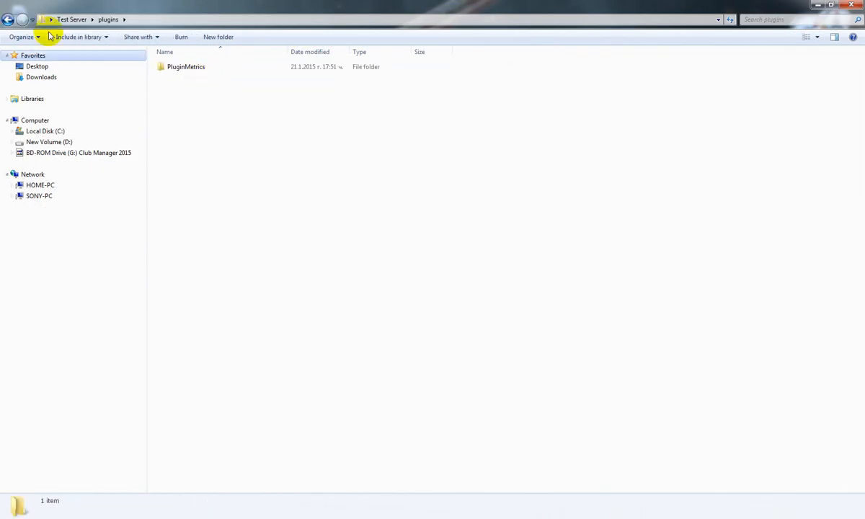
double_click(177, 69)
click(172, 74)
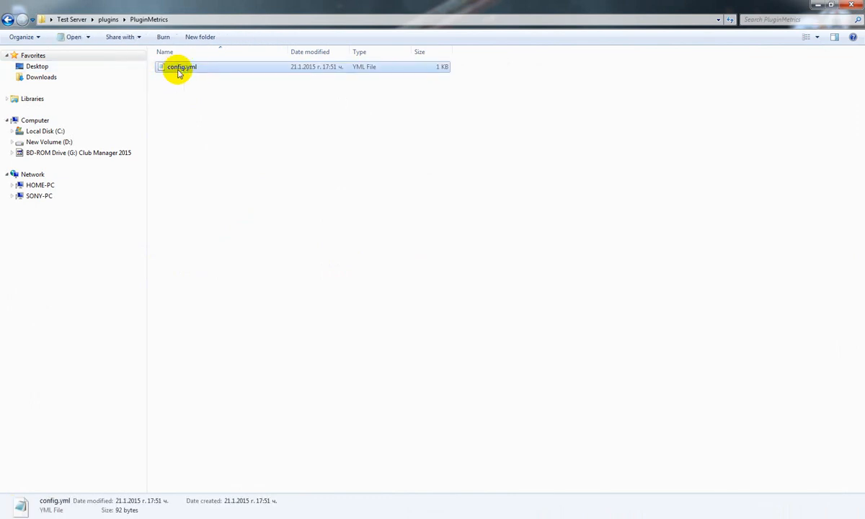
double_click(178, 73)
click(651, 110)
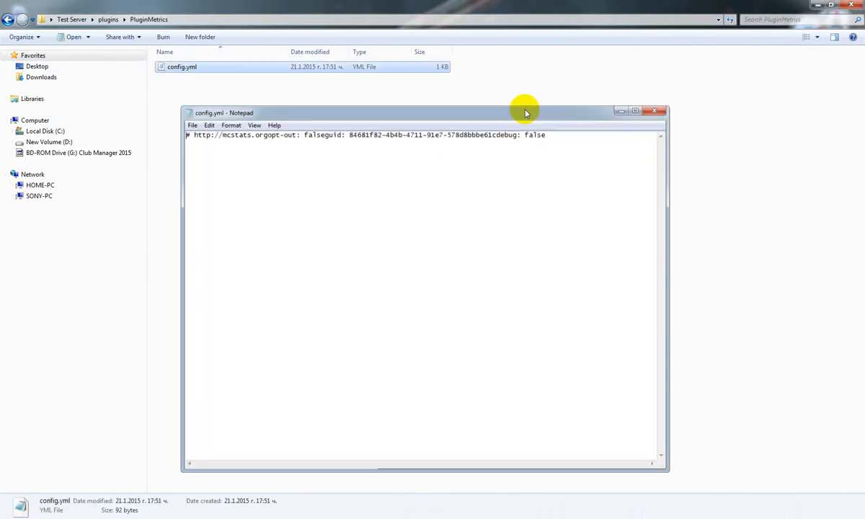
right_click(202, 70)
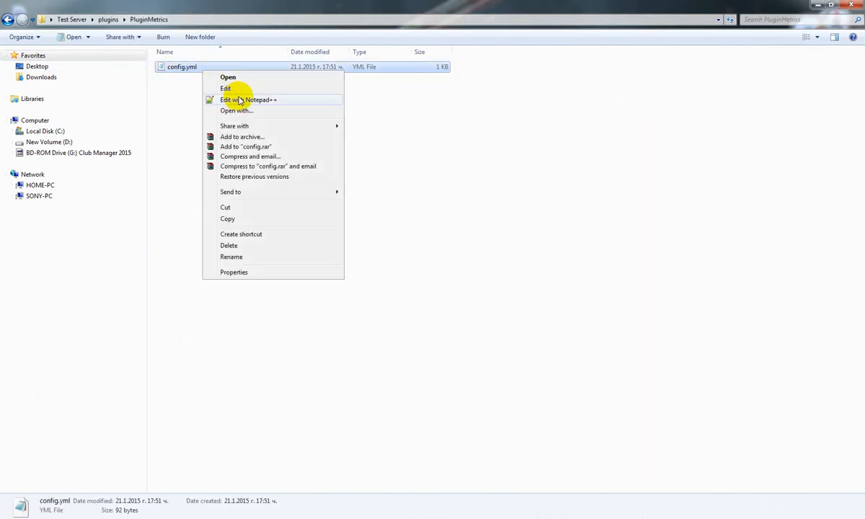
click(240, 100)
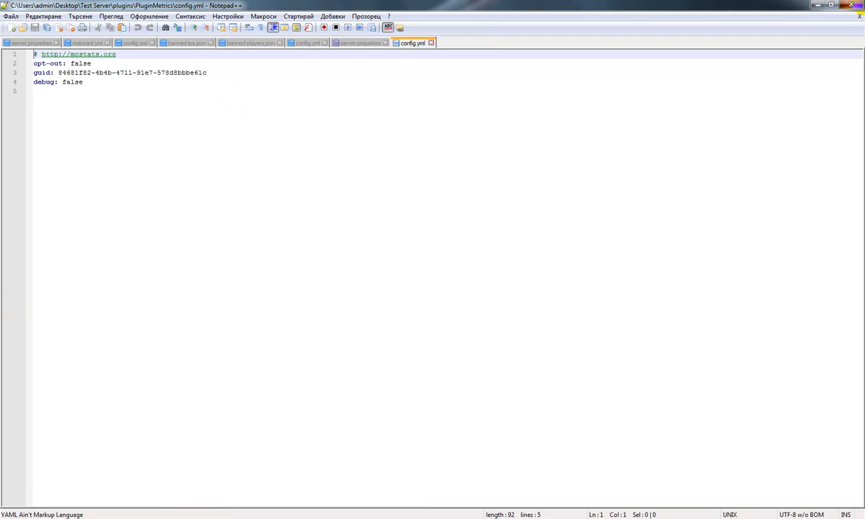
click(855, 6)
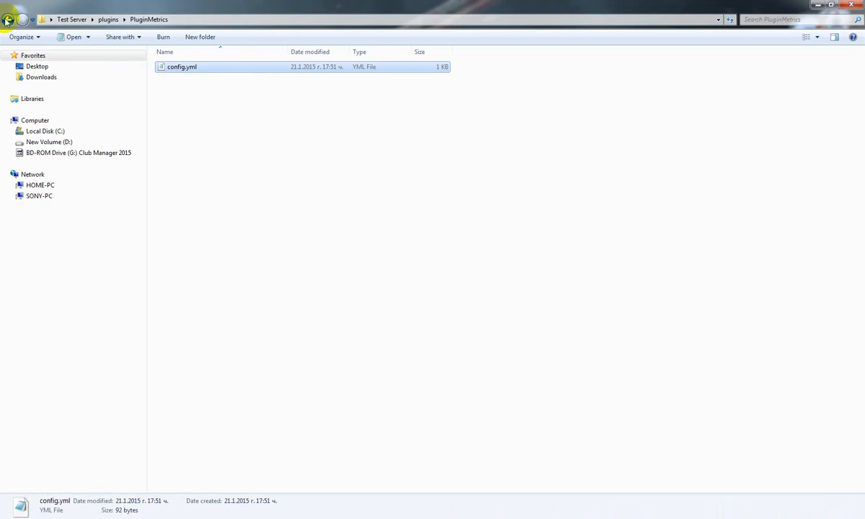
Return to the Test Server folder and launch the server with Start.bat
click(6, 19)
click(6, 20)
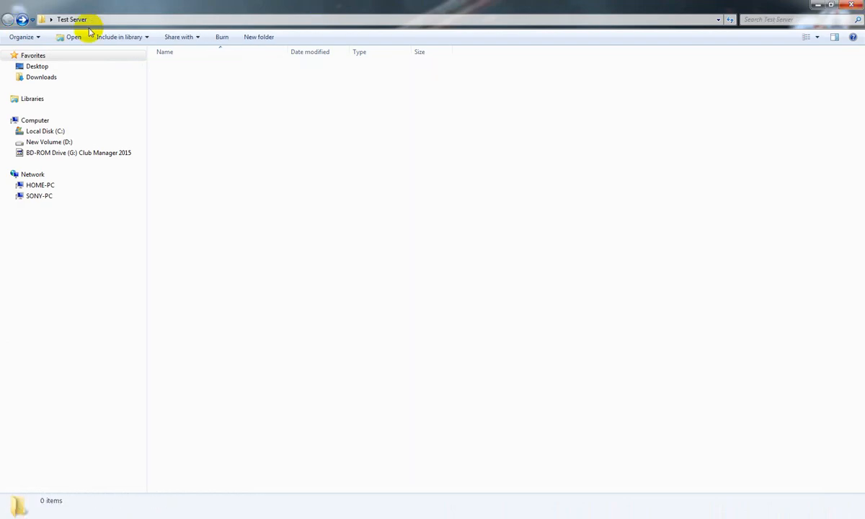
double_click(200, 250)
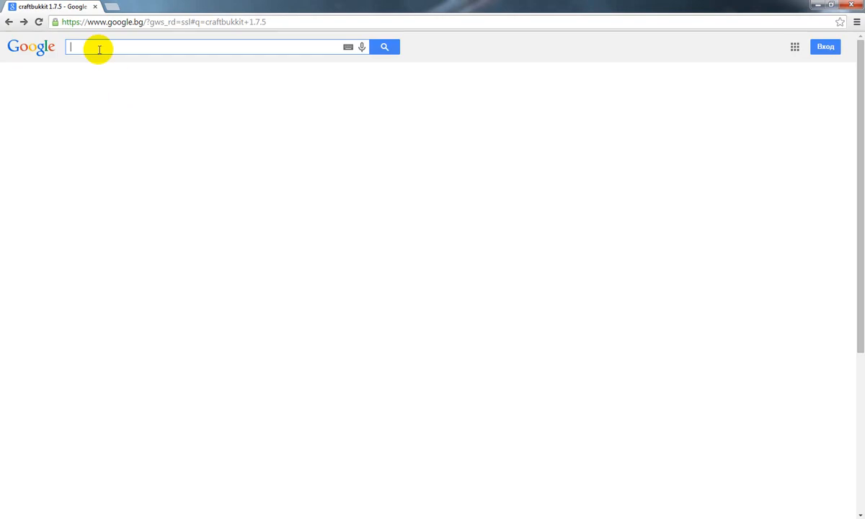
Open the router's administration page at 192.168.1.1 in the browser and sign in with the prefilled credentials
click(96, 22)
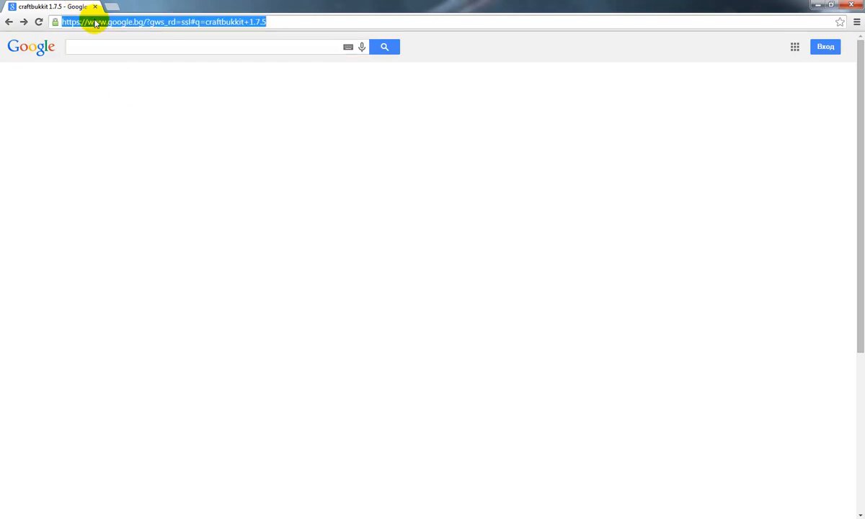
text(192)
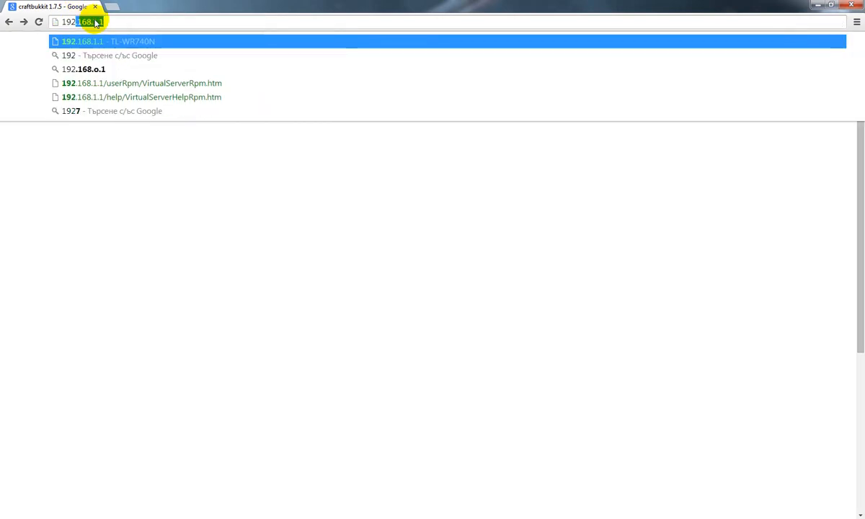
text(.167)
key(BackSpace)
key(BackSpace)
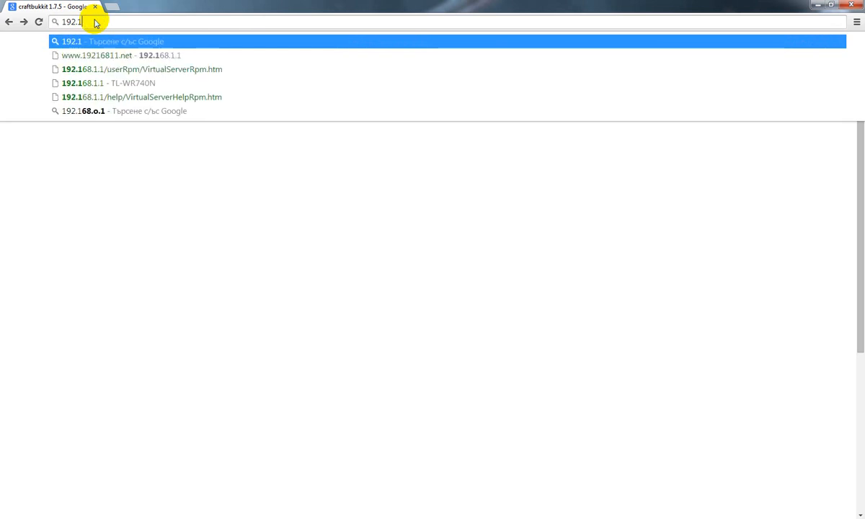
key(BackSpace)
key(BackSpace)
key(BackSpace)
key(BackSpace)
text(192.)
key(BackSpace)
key(BackSpace)
key(BackSpace)
key(BackSpace)
key(BackSpace)
text(192.168.)
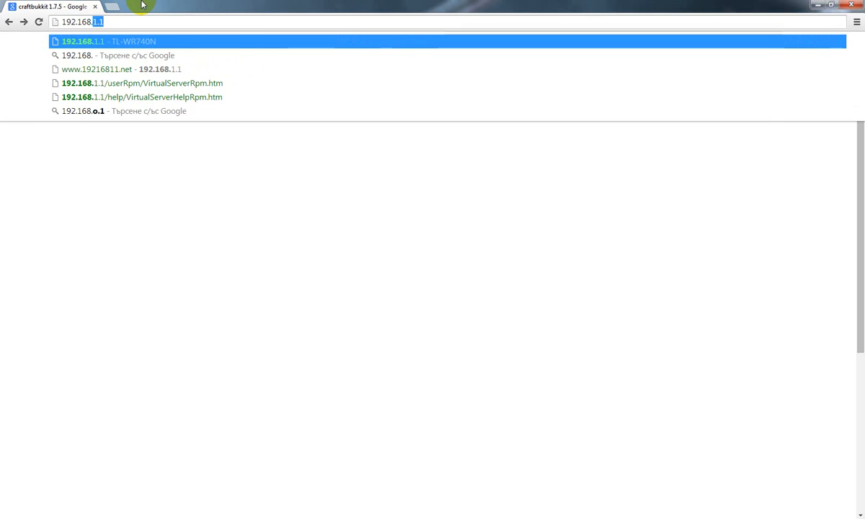
text(1.1)
key(Return)
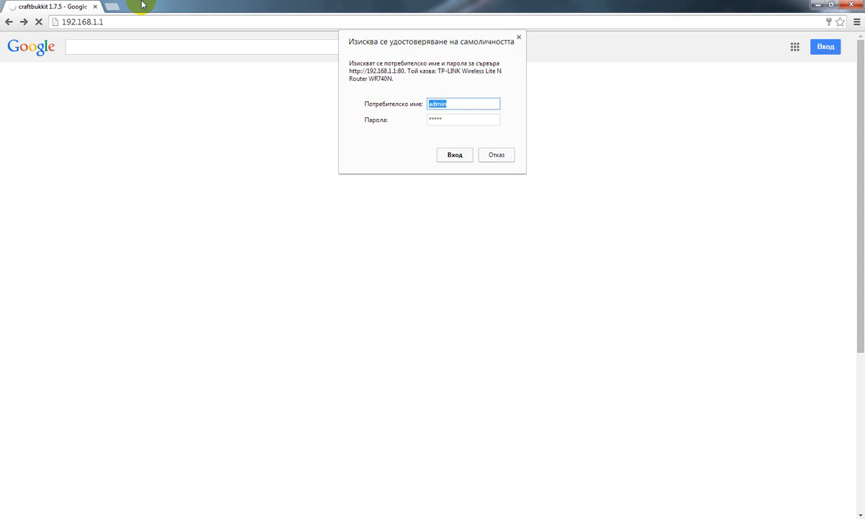
key(Return)
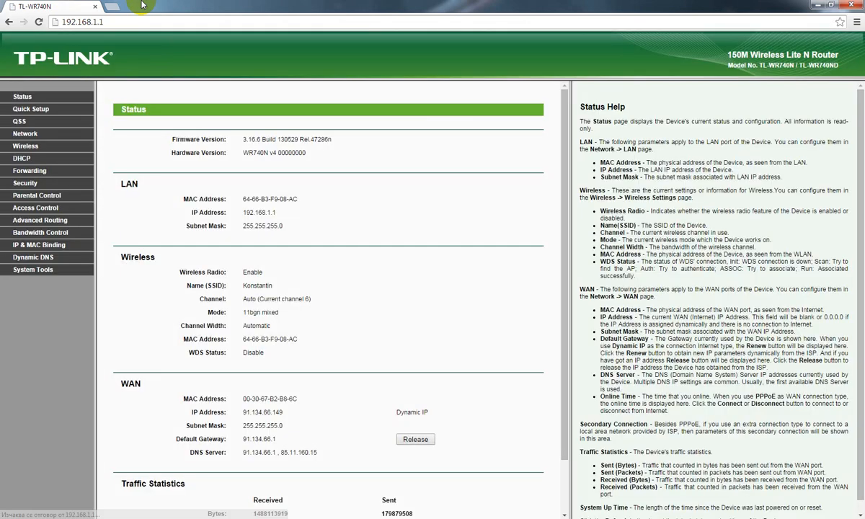
Open the router's Virtual Servers forwarding list and examine the existing port 25565 entry
click(43, 174)
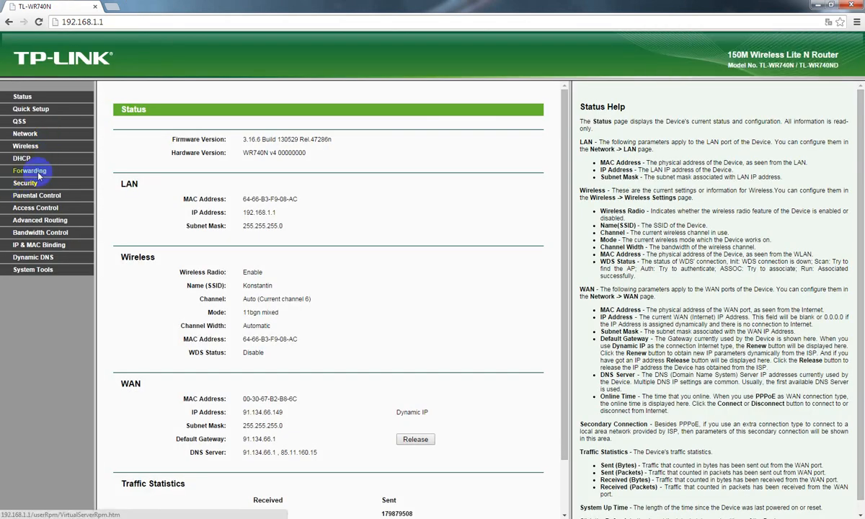
click(27, 182)
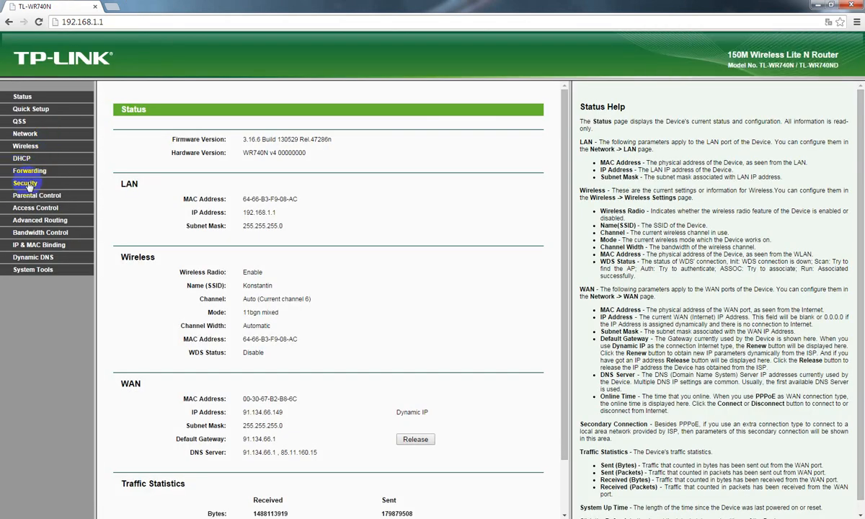
click(14, 170)
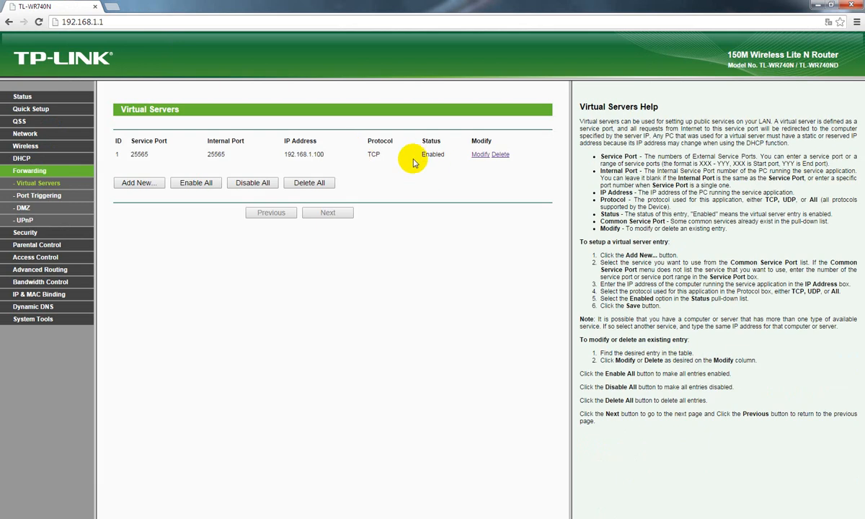
drag(115, 149, 494, 190)
click(505, 174)
drag(520, 155, 118, 171)
click(124, 173)
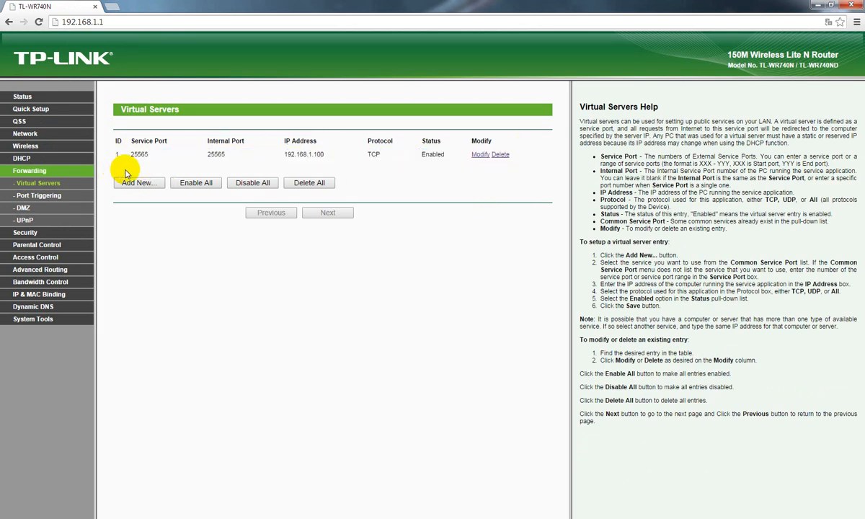
Fill in a new virtual server entry with service port 25565, IP address 192.168.1.101 and protocol TCP, and return to the list without saving
click(130, 184)
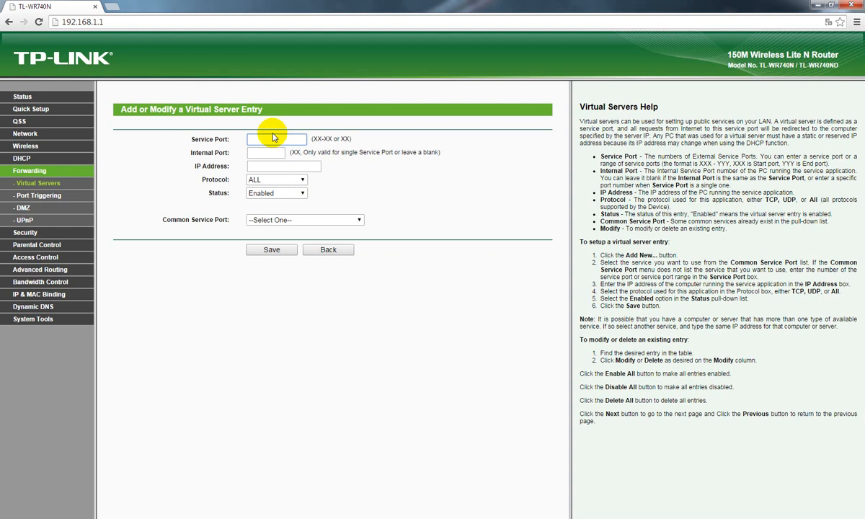
click(281, 152)
click(281, 167)
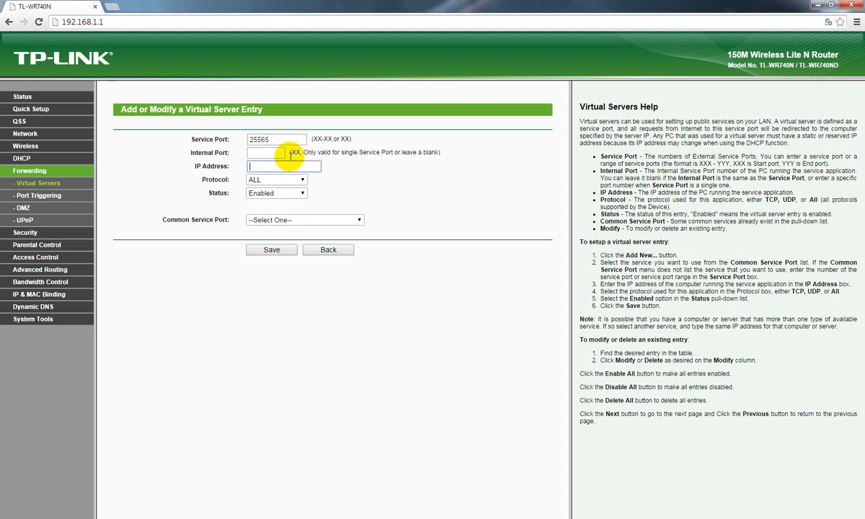
text(192.168.1.)
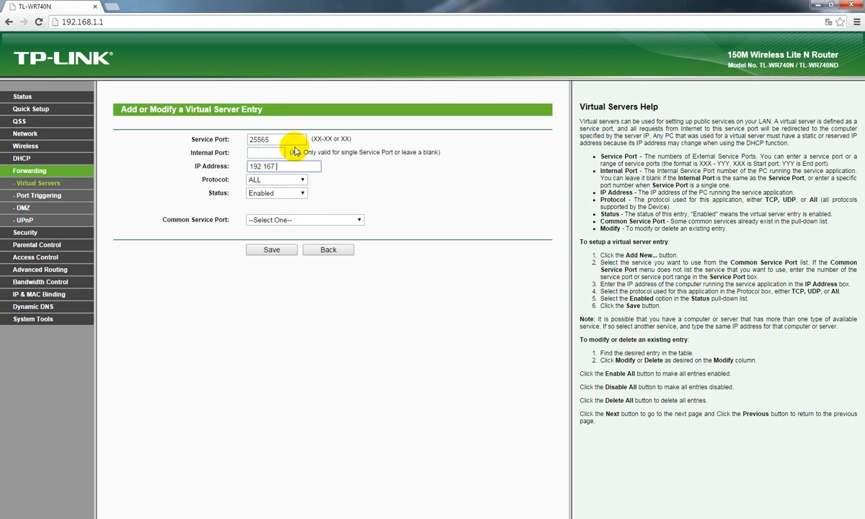
text(101)
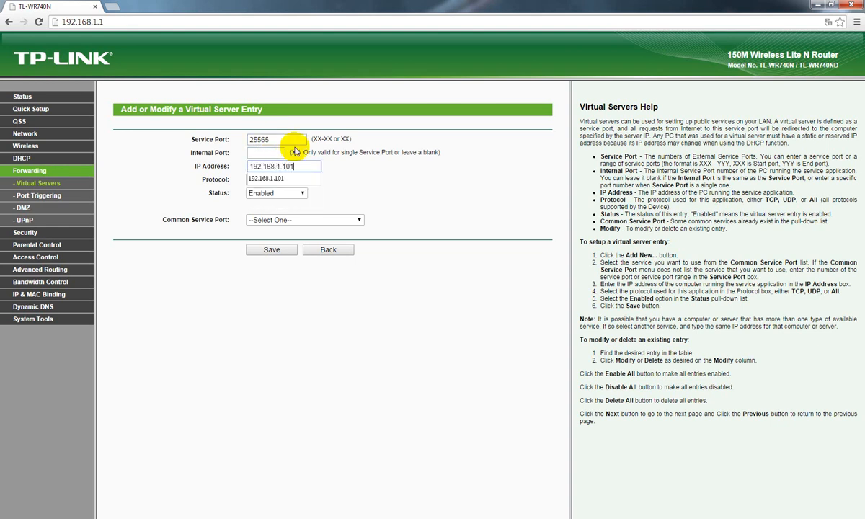
click(253, 180)
click(267, 199)
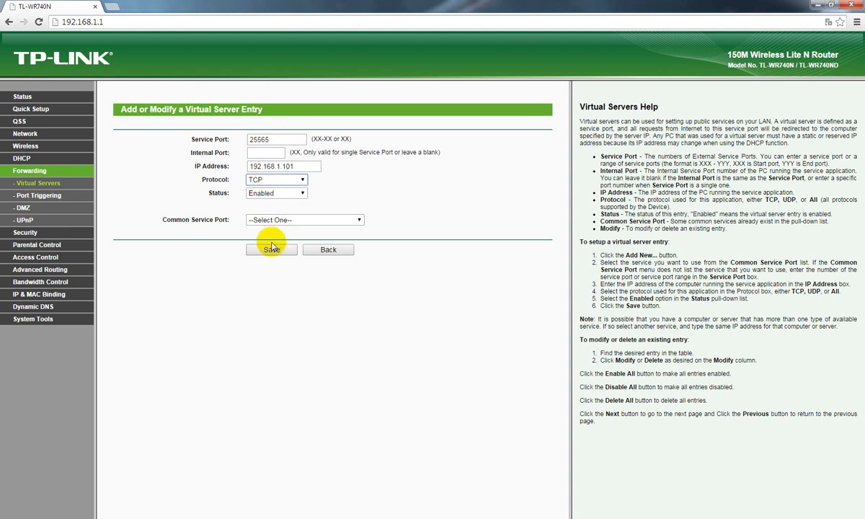
click(319, 252)
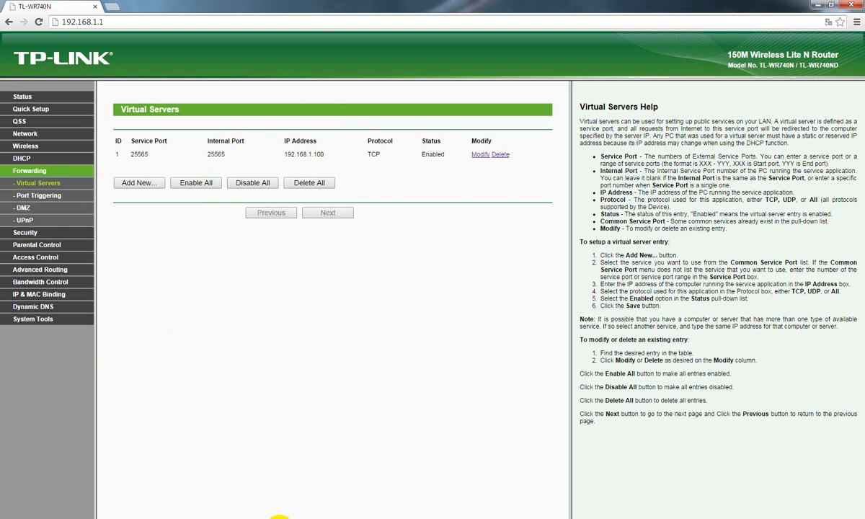
right_click(280, 518)
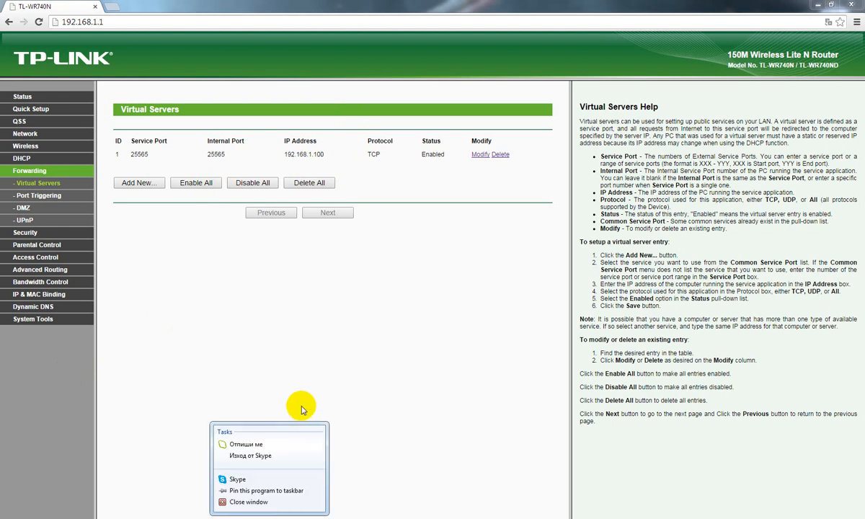
click(316, 361)
Search for "what is my ip adress" in a new tab, check the public IP address on whatismyipaddress.com, and close the tab
click(108, 6)
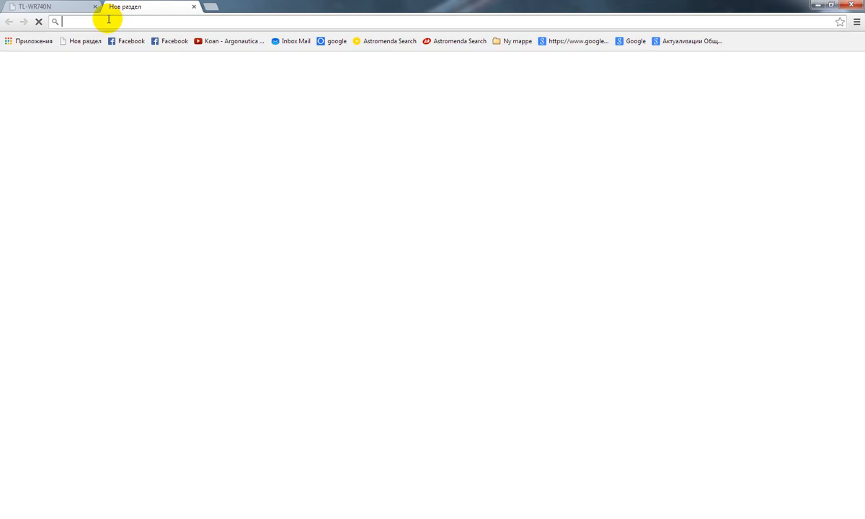
text(what is m)
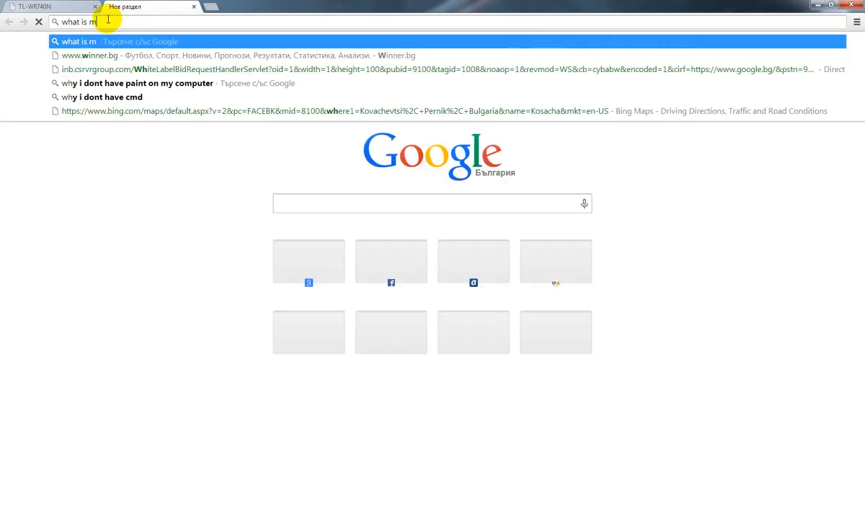
text(y ip adress)
key(Return)
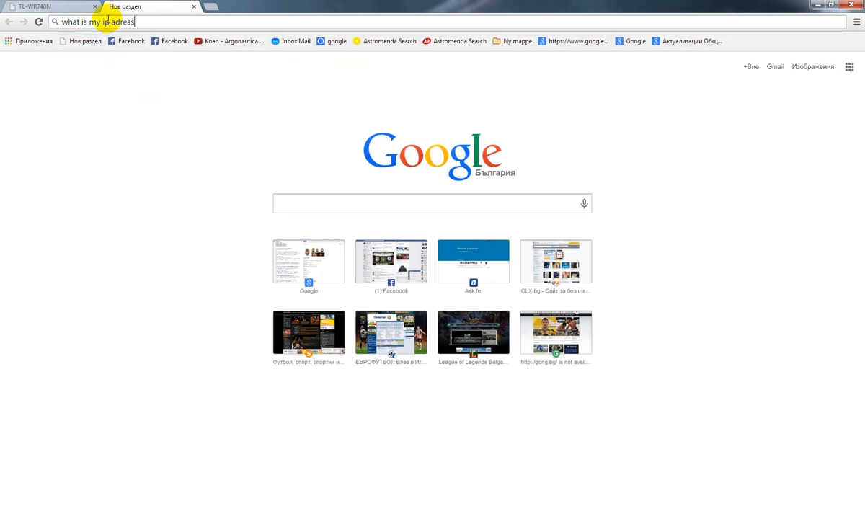
click(174, 218)
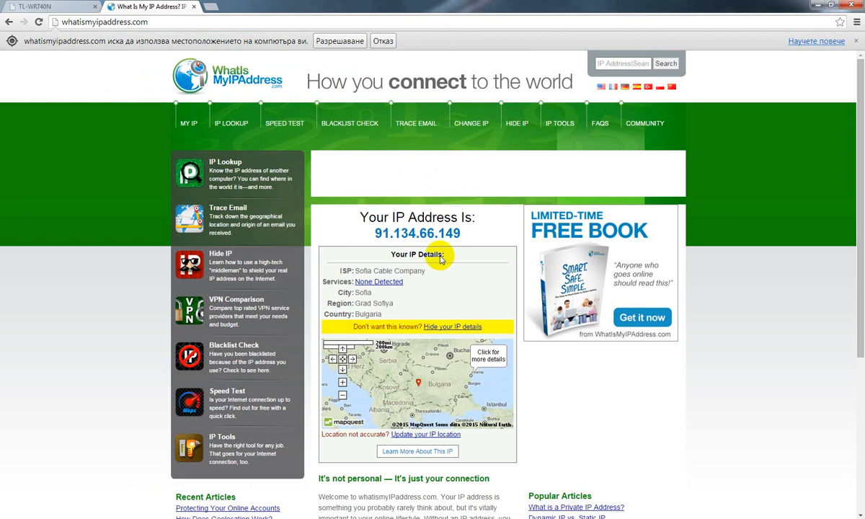
drag(463, 232, 375, 236)
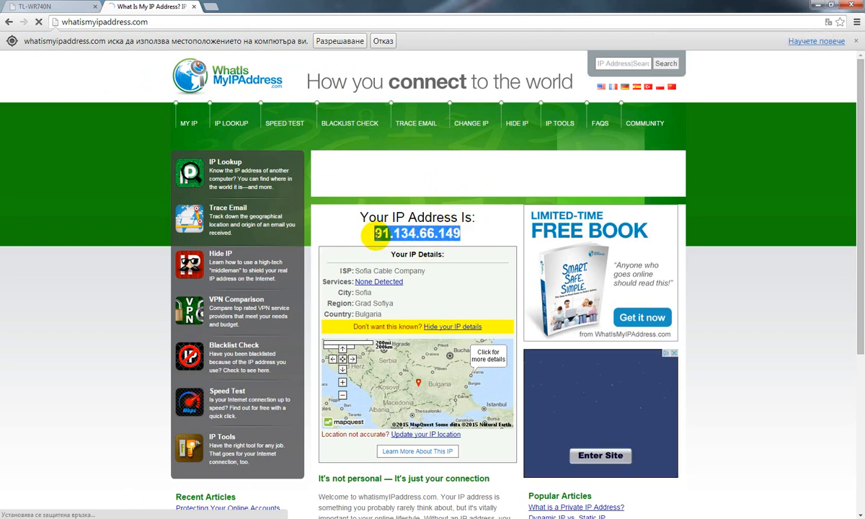
click(338, 220)
click(192, 7)
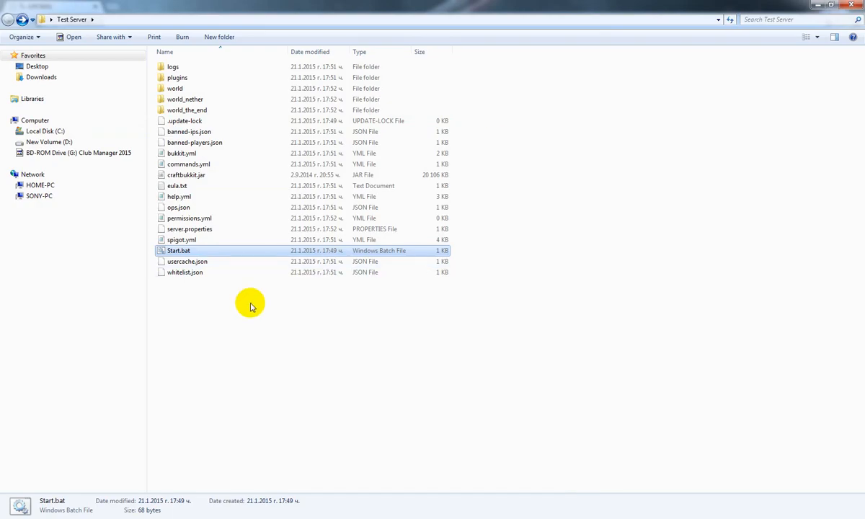
drag(250, 305, 249, 91)
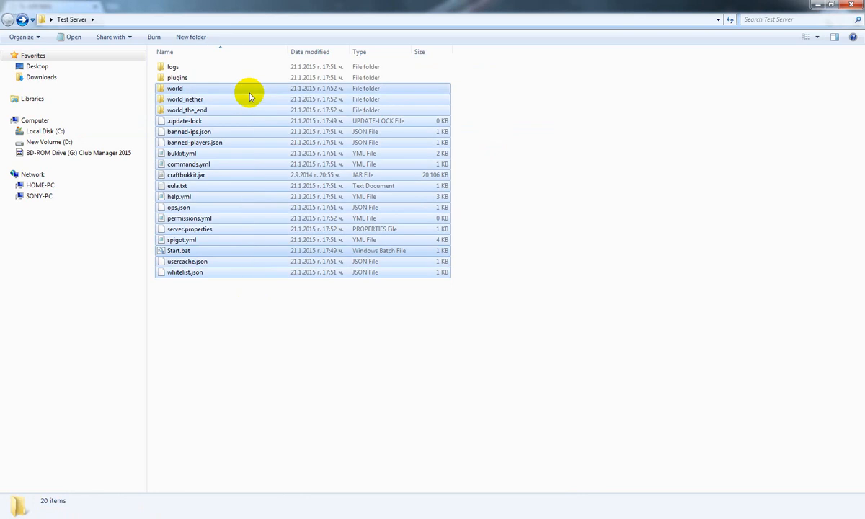
drag(238, 330, 223, 57)
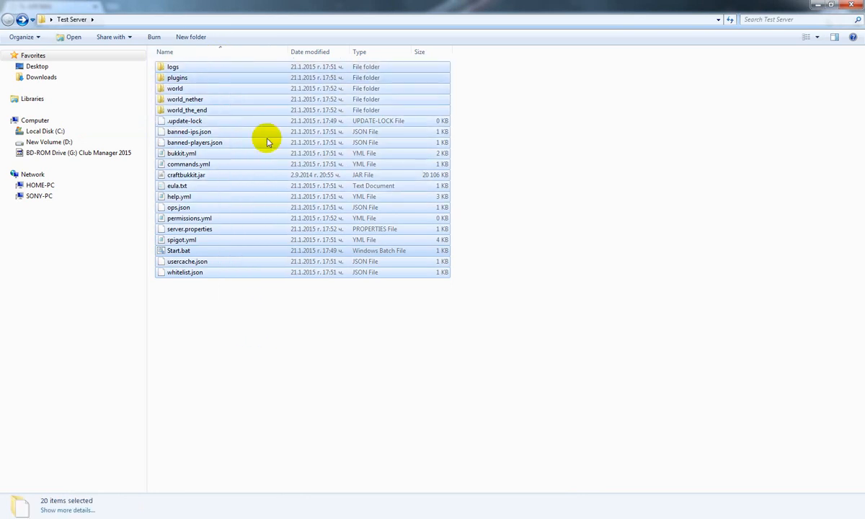
drag(294, 309, 272, 64)
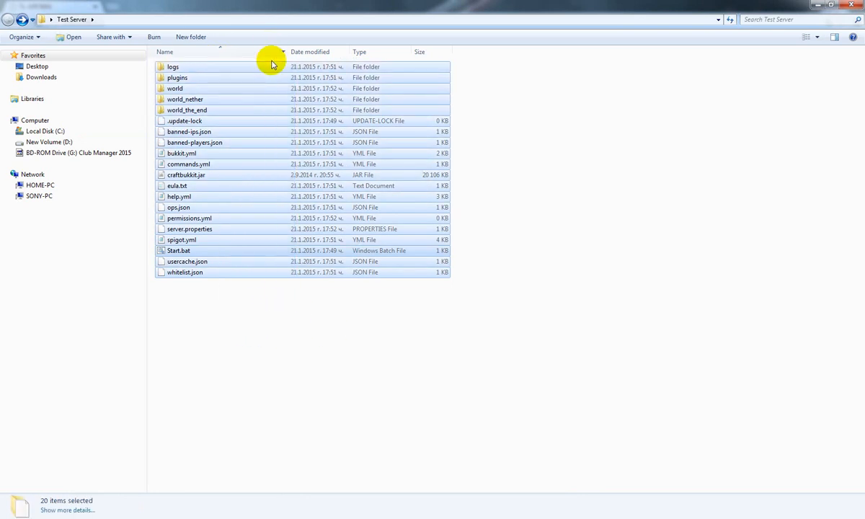
drag(193, 332, 724, 47)
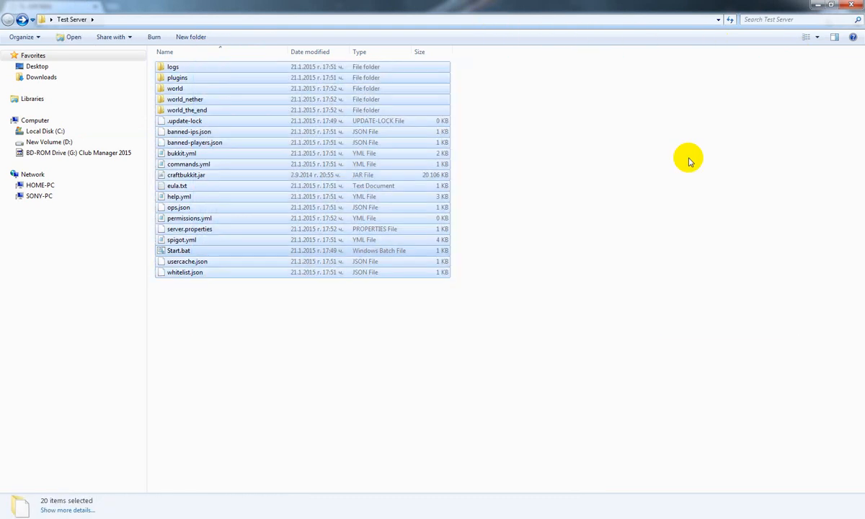
click(270, 311)
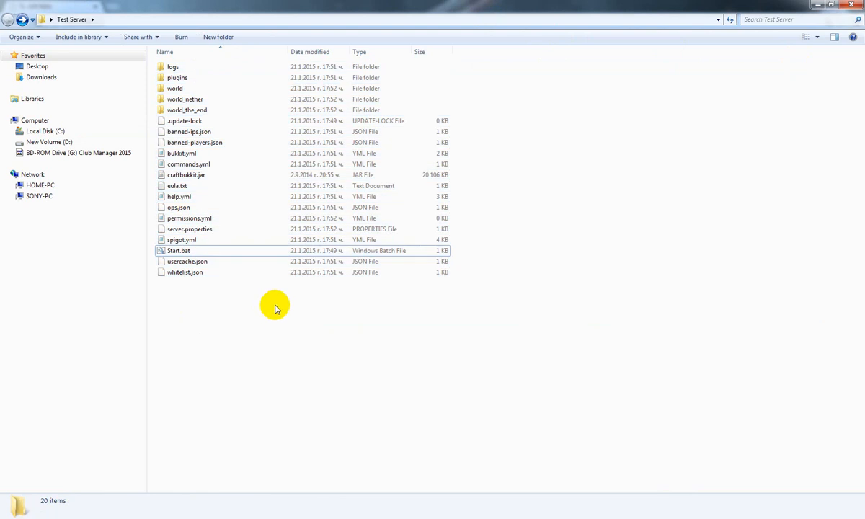
drag(275, 309, 208, 52)
click(171, 416)
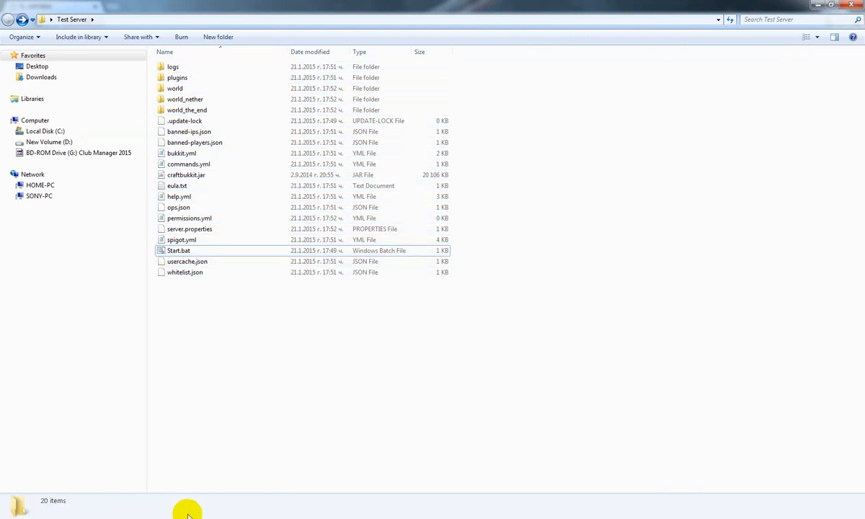